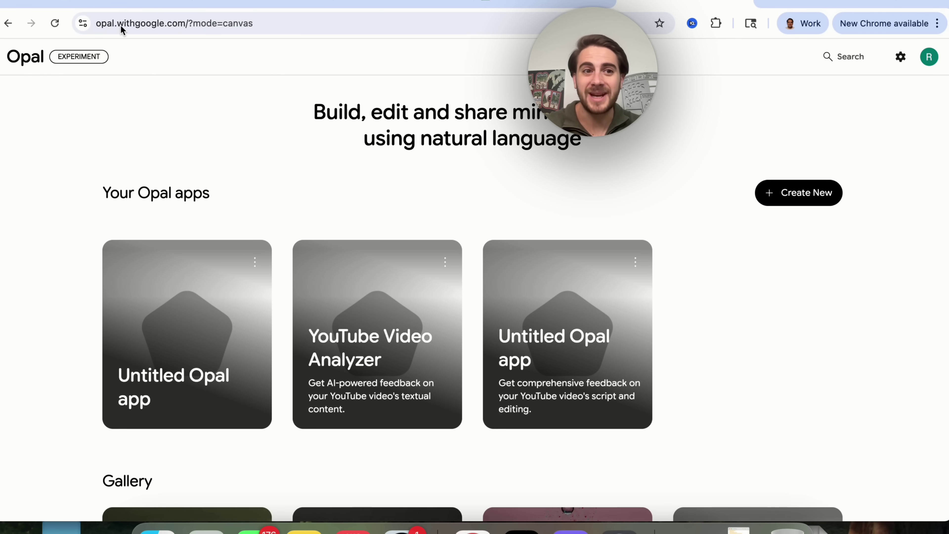
- Create a new blank app and look through the asset types that can be added to it
triple_click(330, 111)
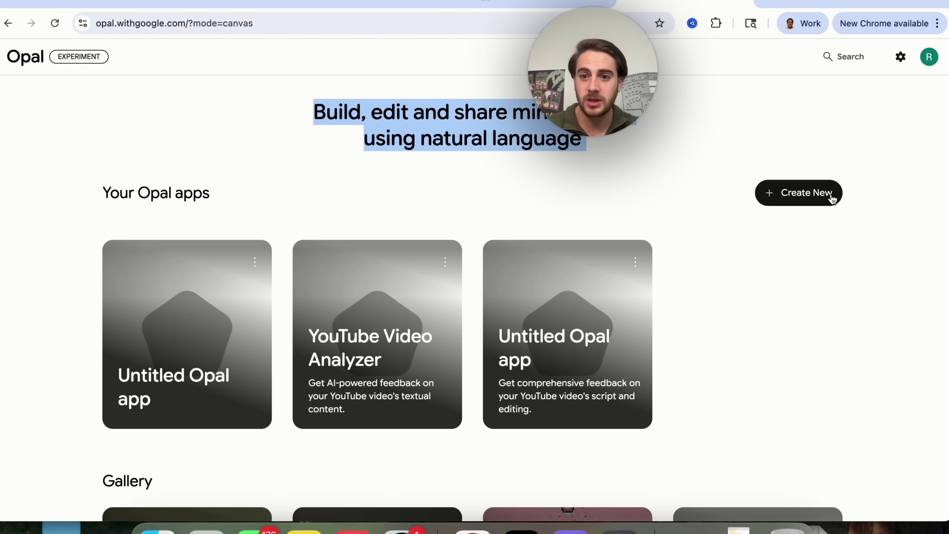
click(811, 197)
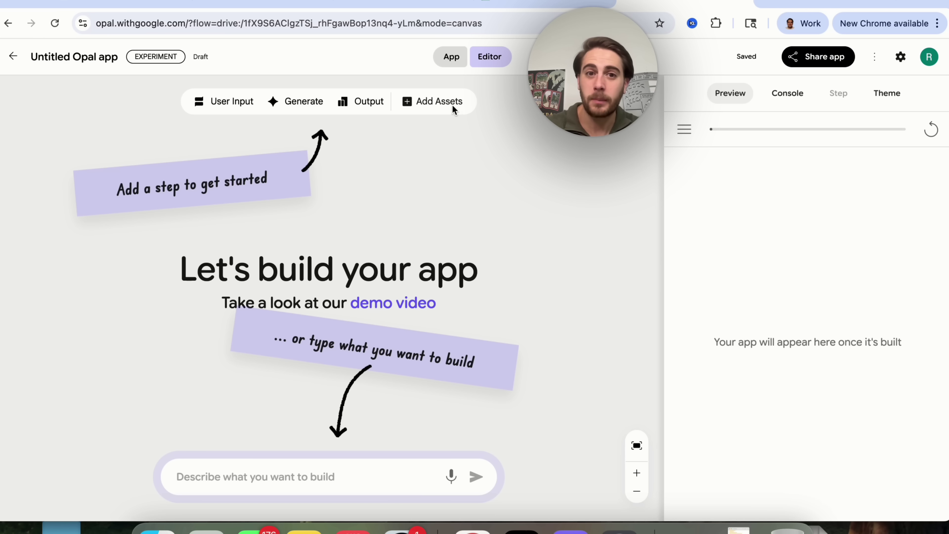
click(431, 108)
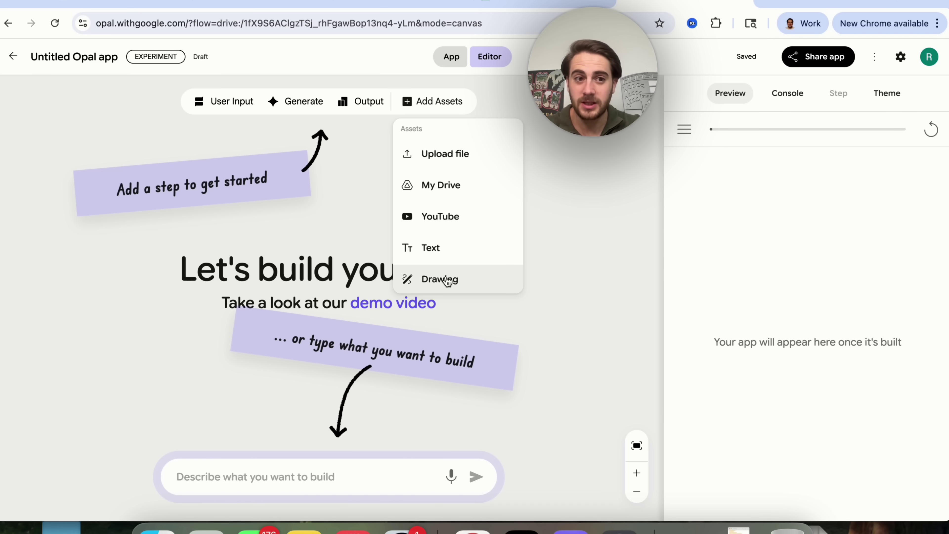
click(324, 353)
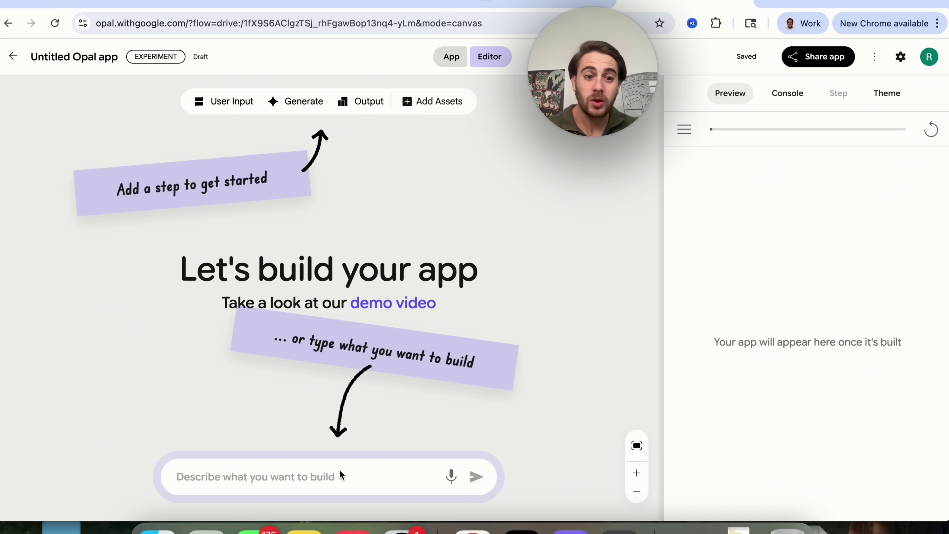
- Request a tool that writes blog posts on a given topic, does all the research needed, formats the post and adds an image
click(324, 478)
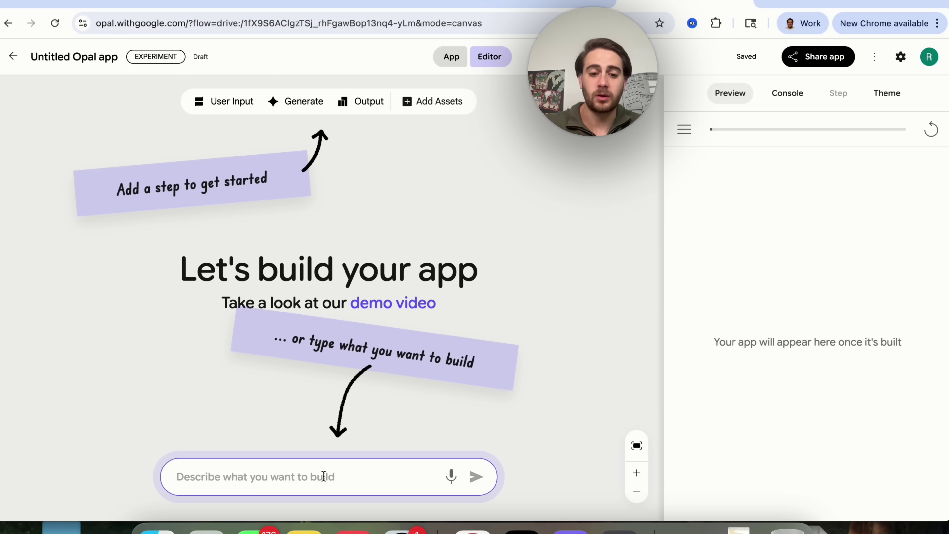
text(i wan)
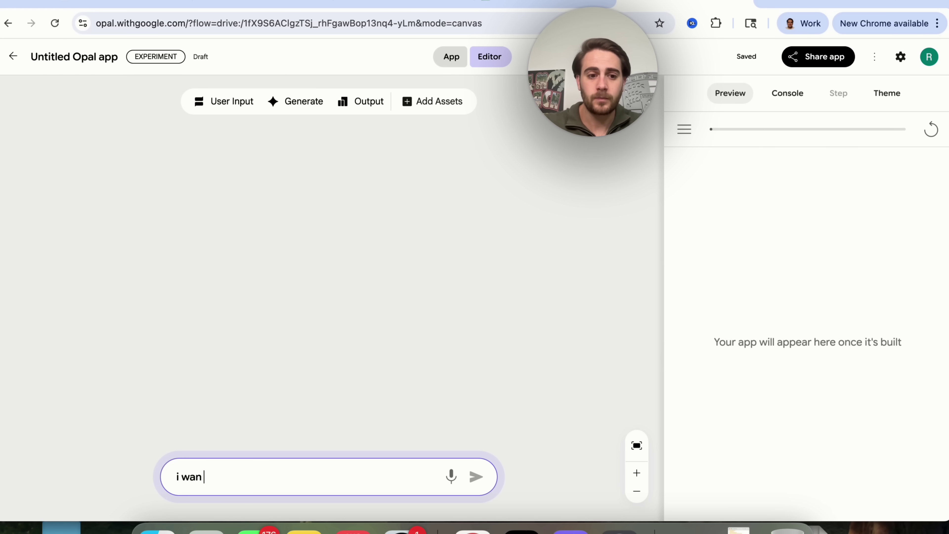
text(t to build a tool that writes blog pos)
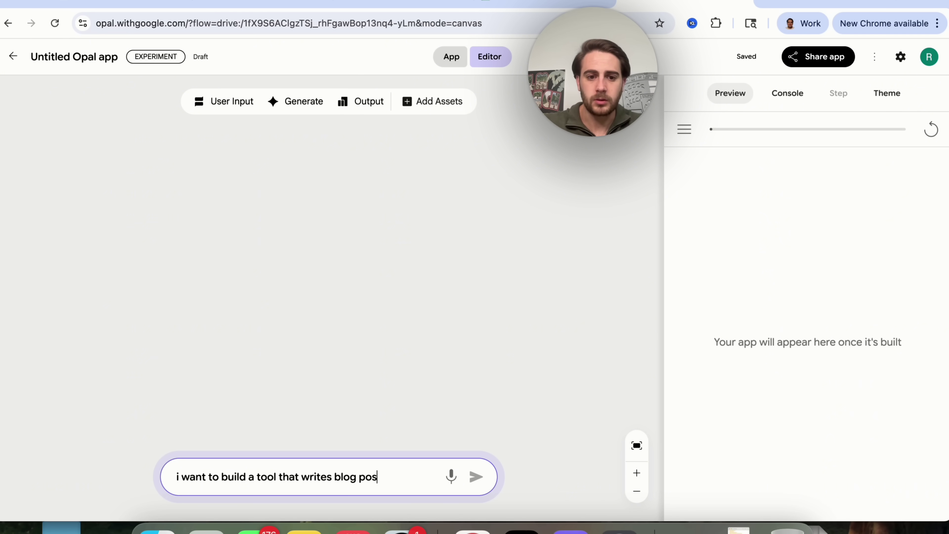
text(ts for me after I give it the topic.)
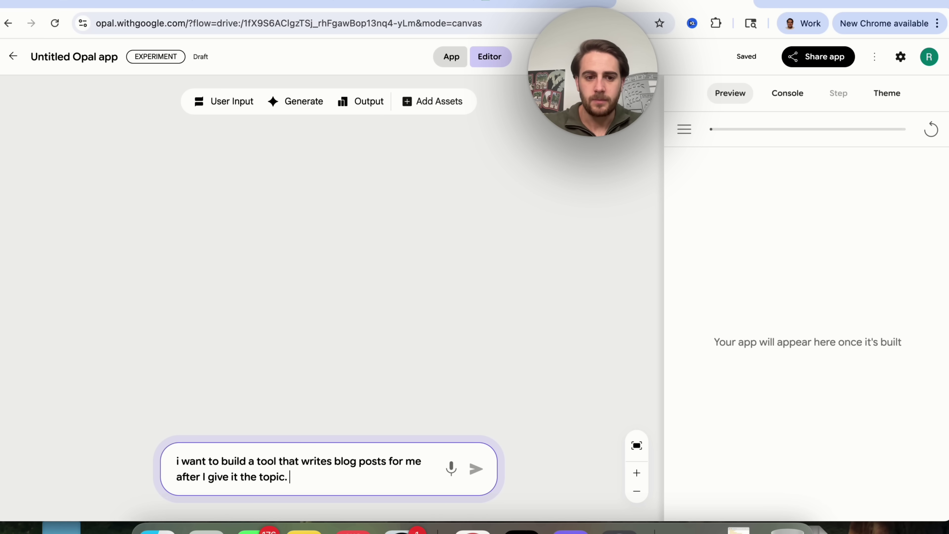
text( It should do al)
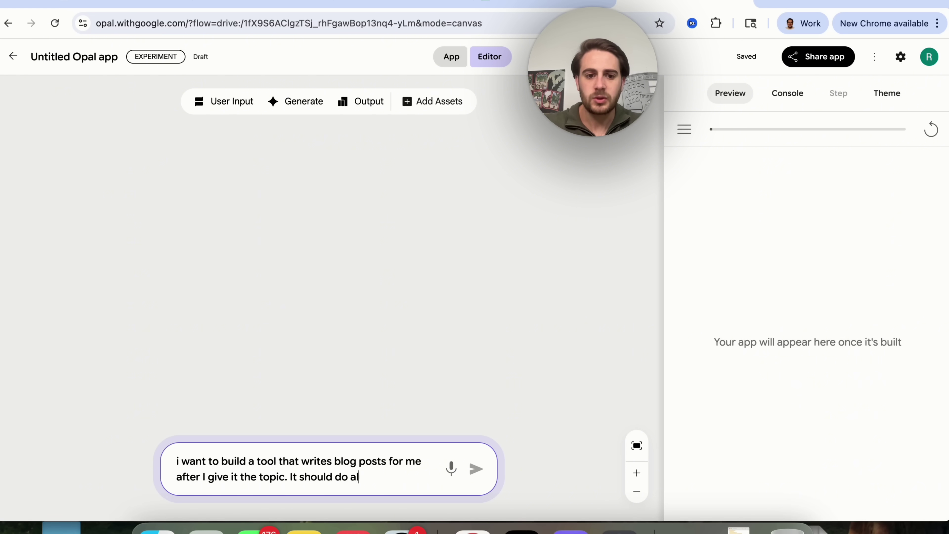
text(l of the research ne)
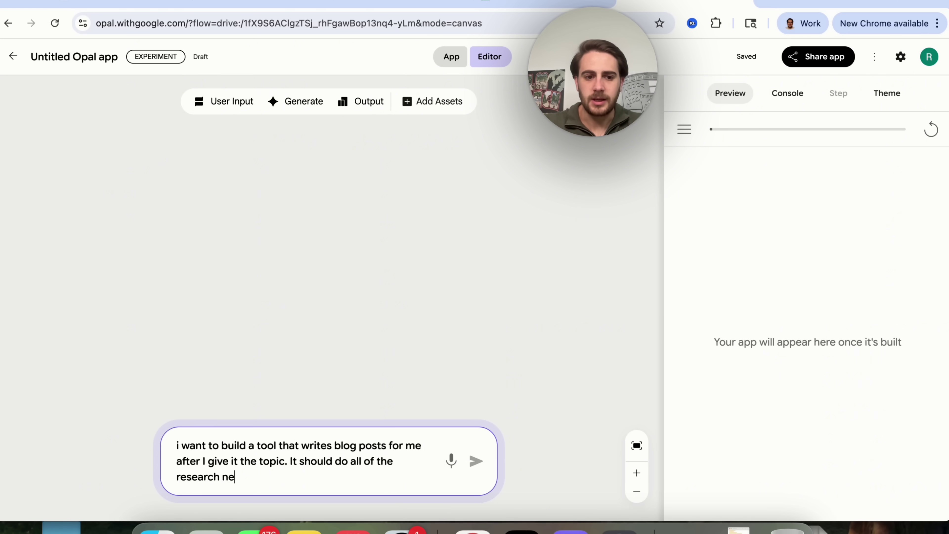
text(eded and then be able)
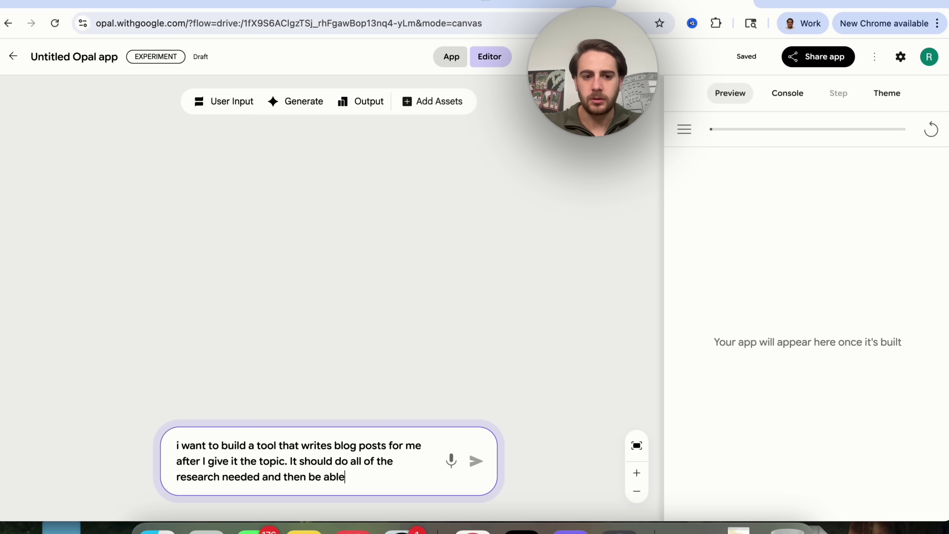
text( to write and format a)
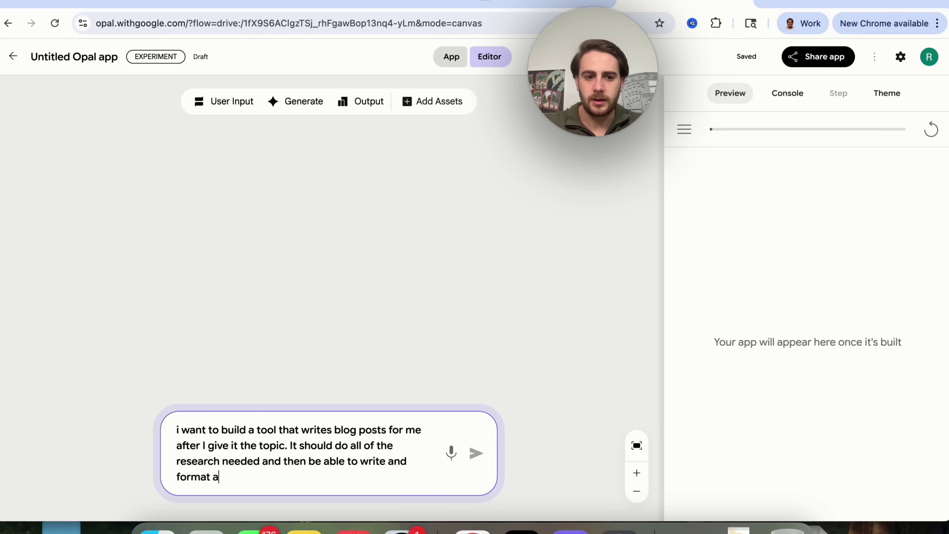
text( blog post and )
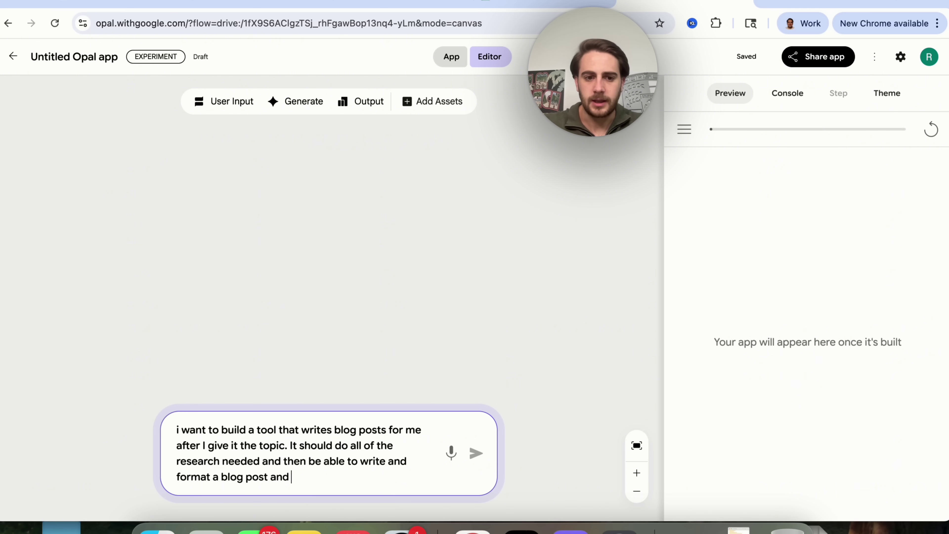
text(even add an image )
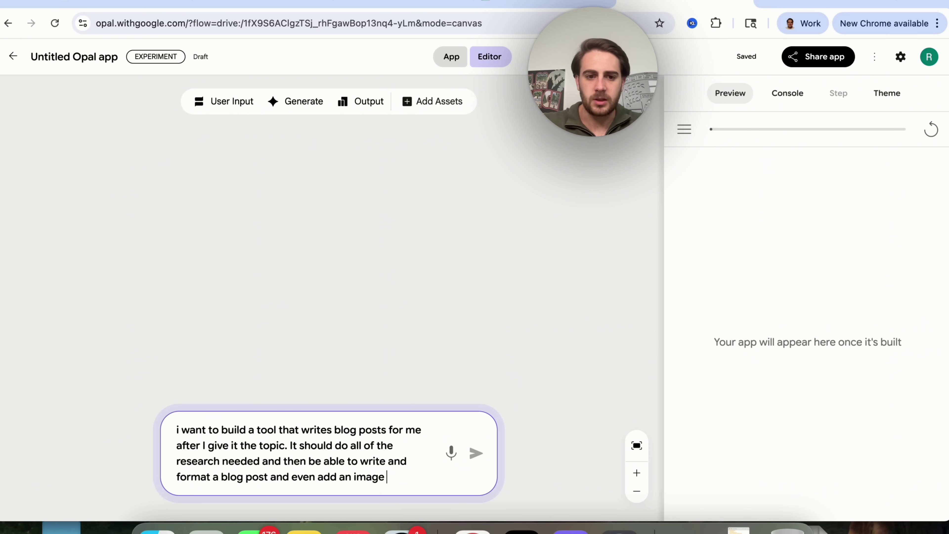
text(to the blog post)
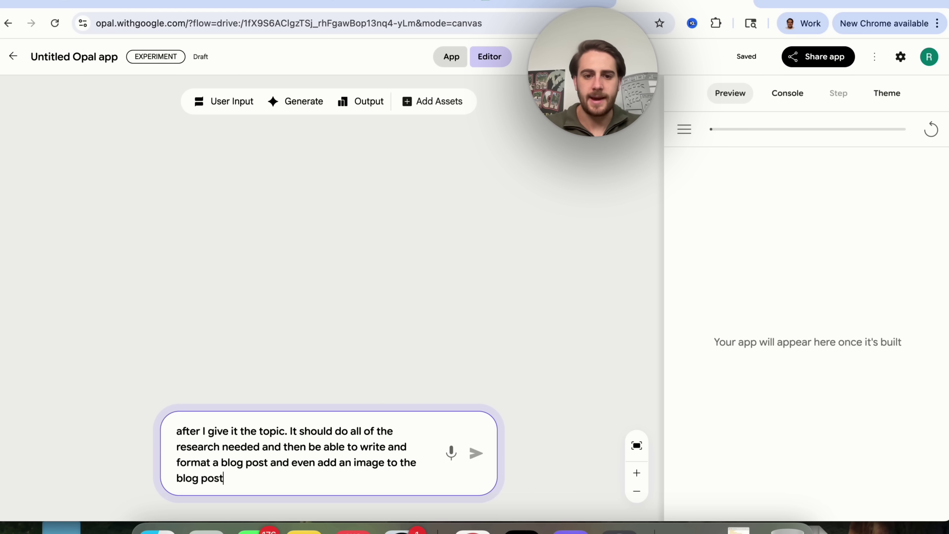
click(476, 454)
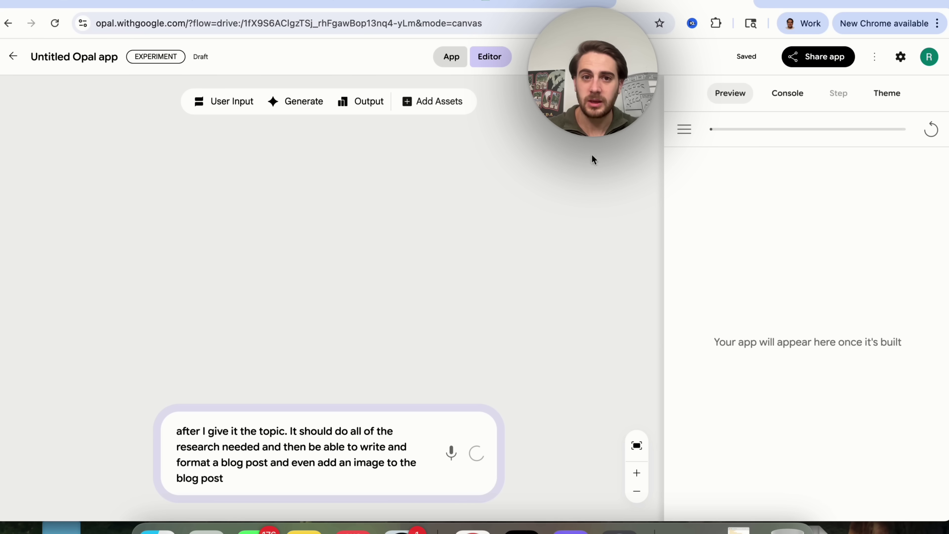
- Examine the generated app's start page and its workflow from the Blog Topic input through to the formatted blog post output
click(451, 58)
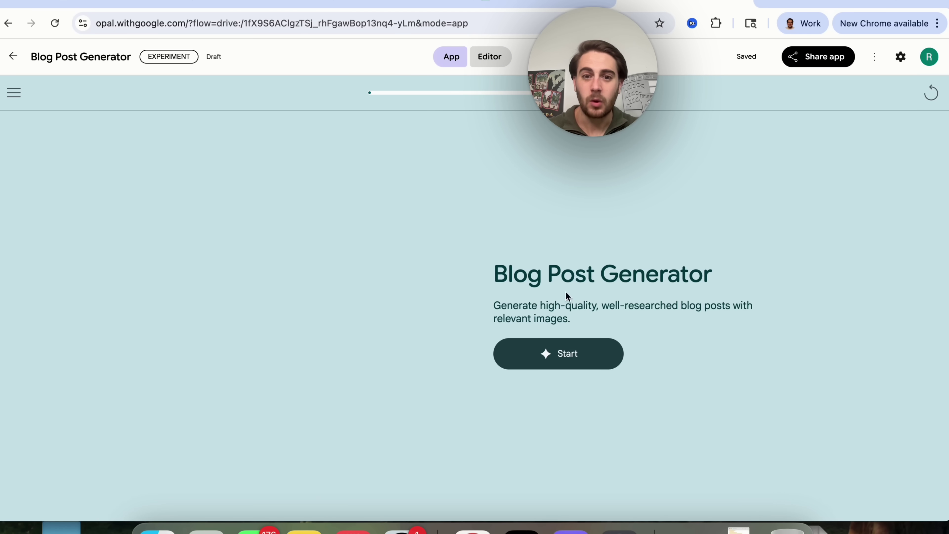
click(492, 56)
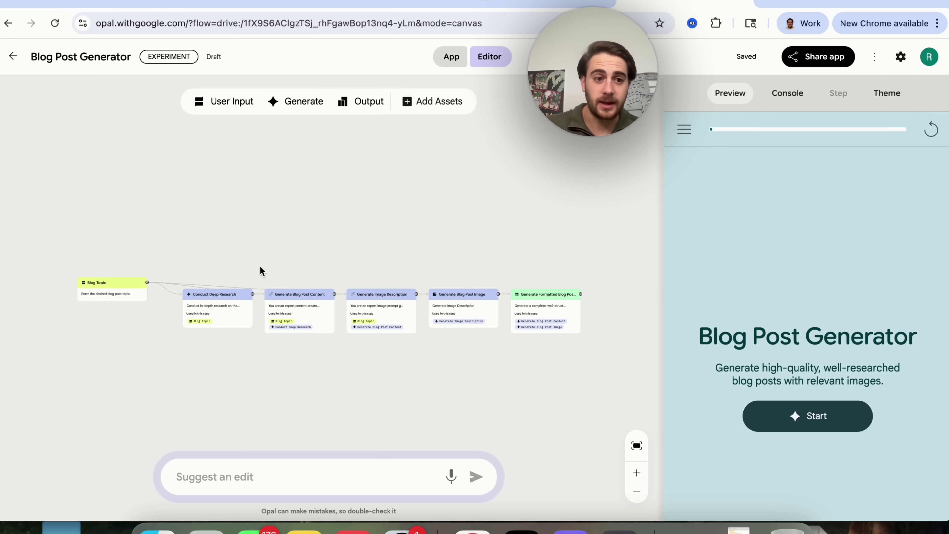
scroll(260, 266, up, 3)
scroll(281, 269, up, 3)
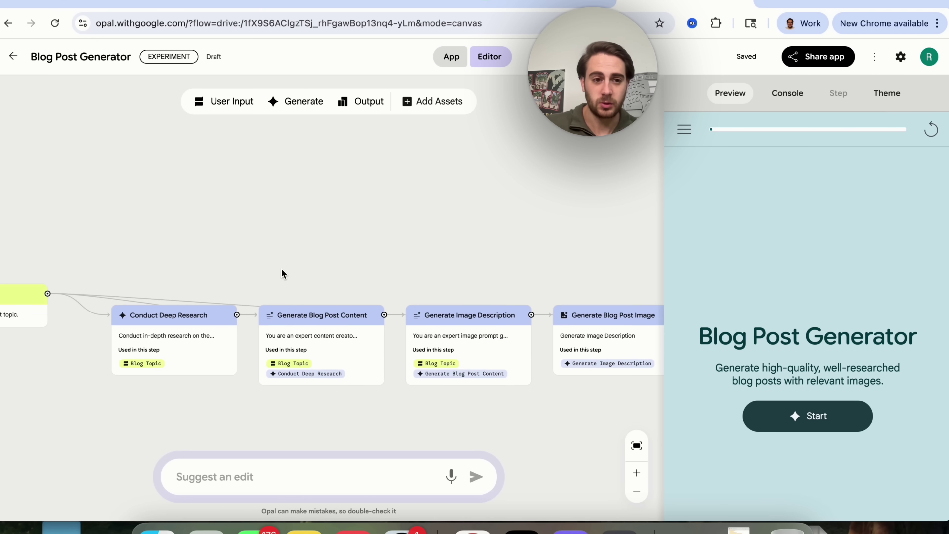
scroll(281, 269, left, 2)
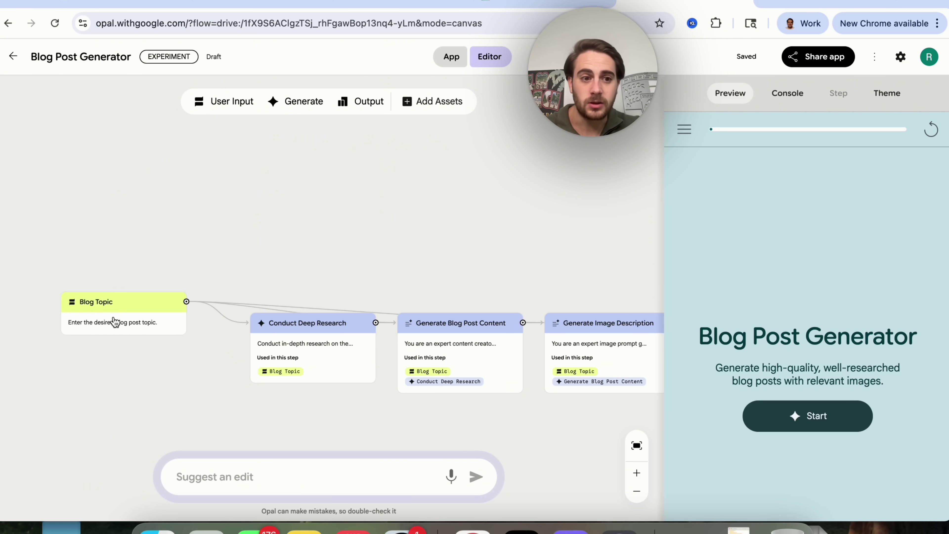
scroll(134, 321, down, 2)
scroll(134, 322, right, 2)
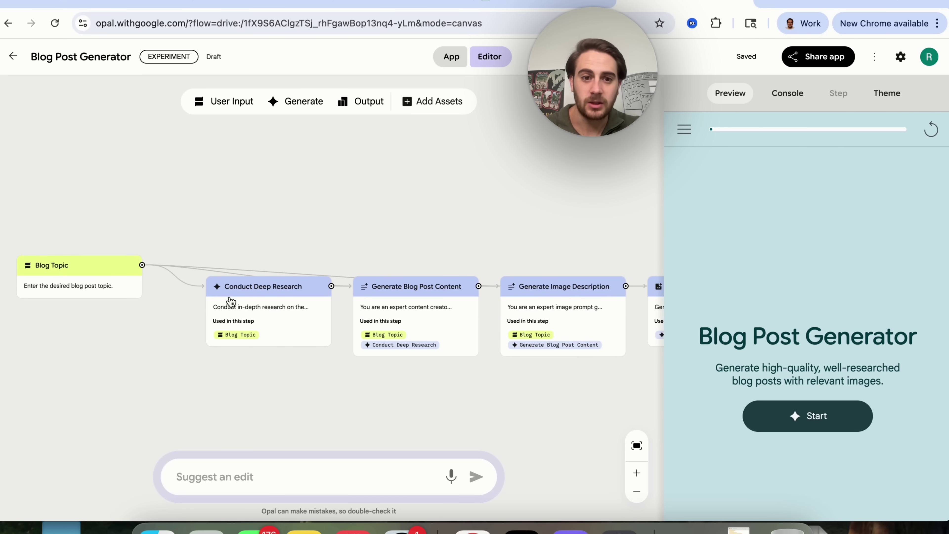
scroll(231, 302, right, 2)
scroll(231, 301, down, 1)
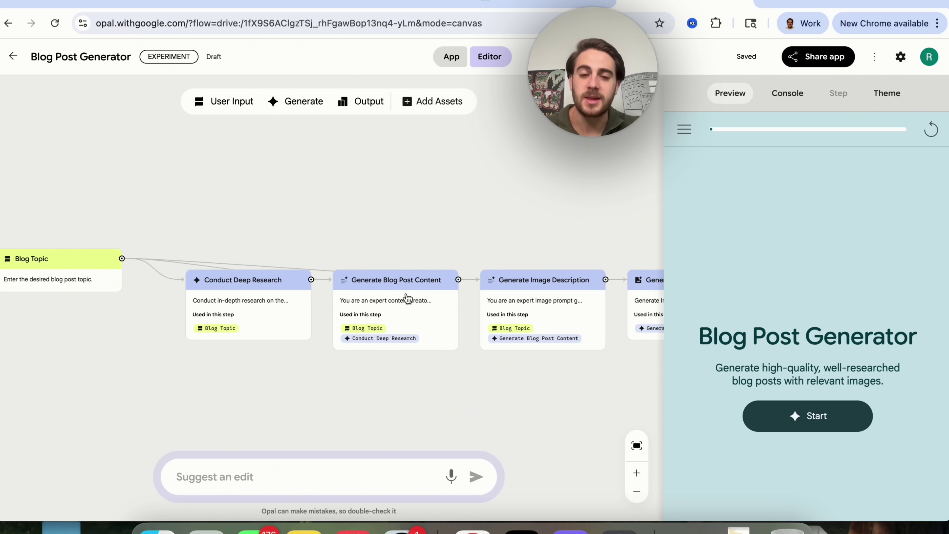
scroll(376, 315, right, 2)
scroll(376, 316, up, 1)
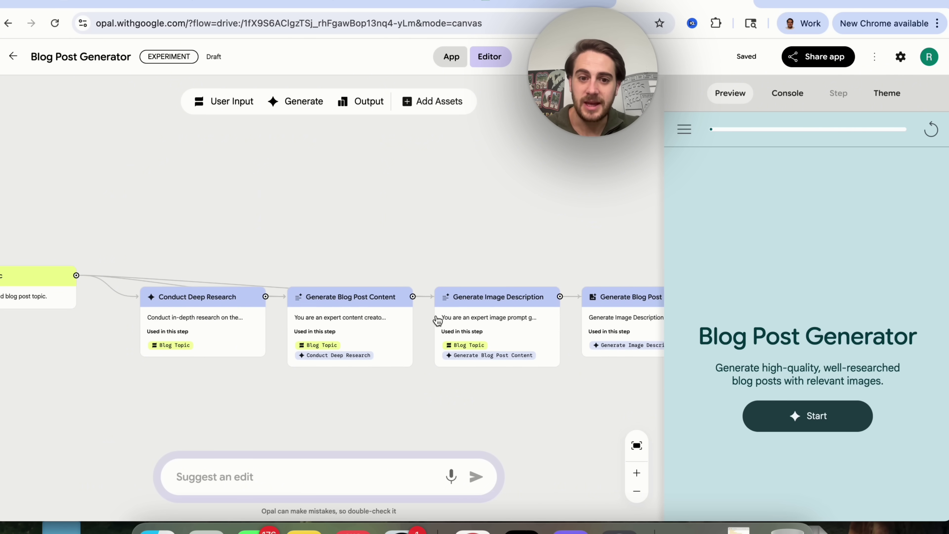
scroll(509, 324, right, 8)
scroll(509, 323, up, 1)
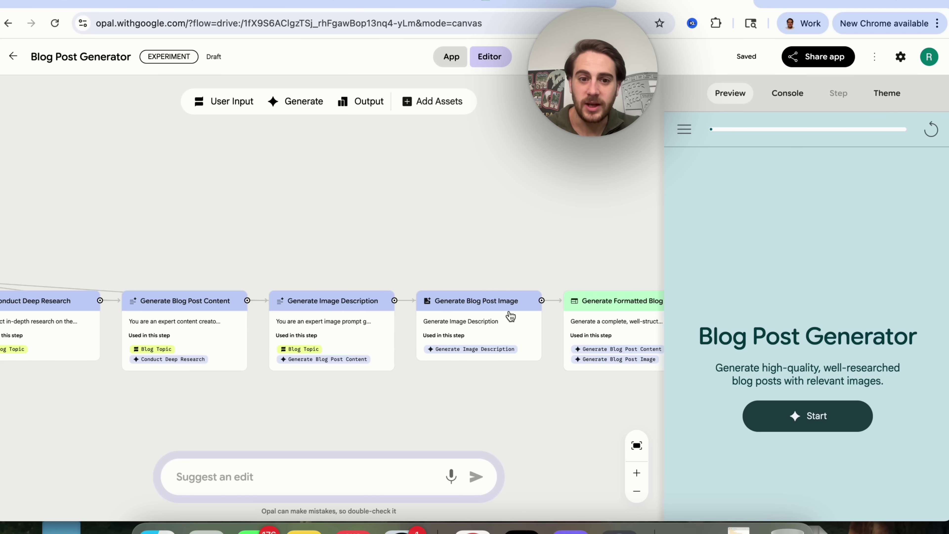
scroll(460, 336, right, 5)
scroll(460, 336, up, 1)
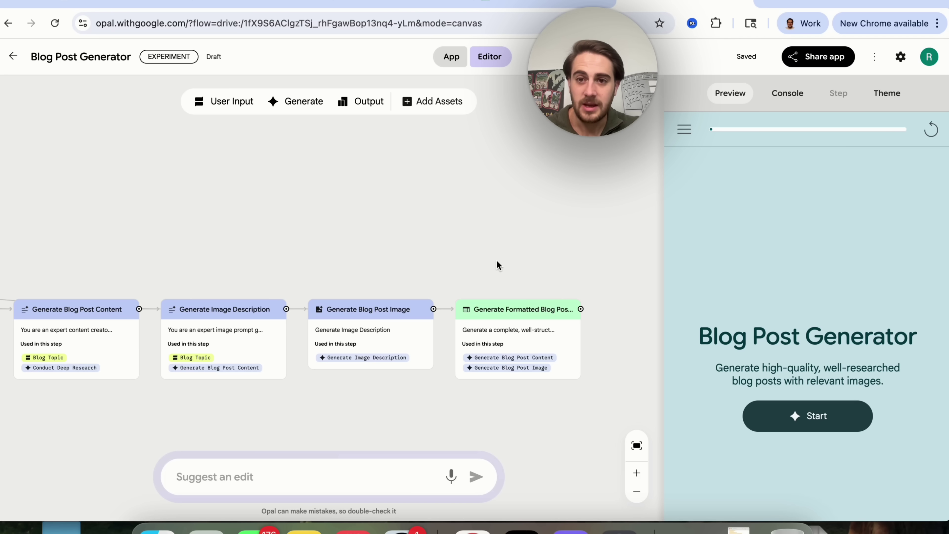
- Check the app's console and theme options, and return to the full app view
click(790, 93)
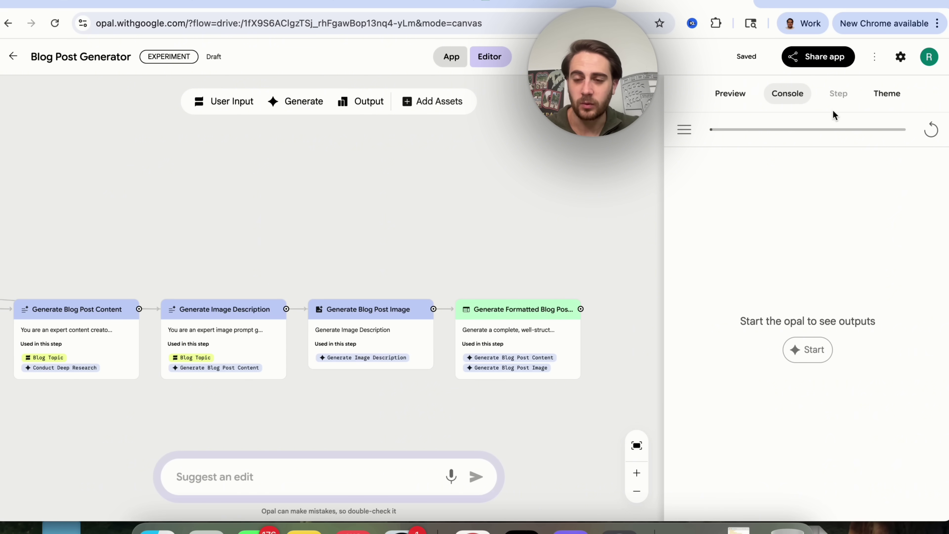
click(869, 100)
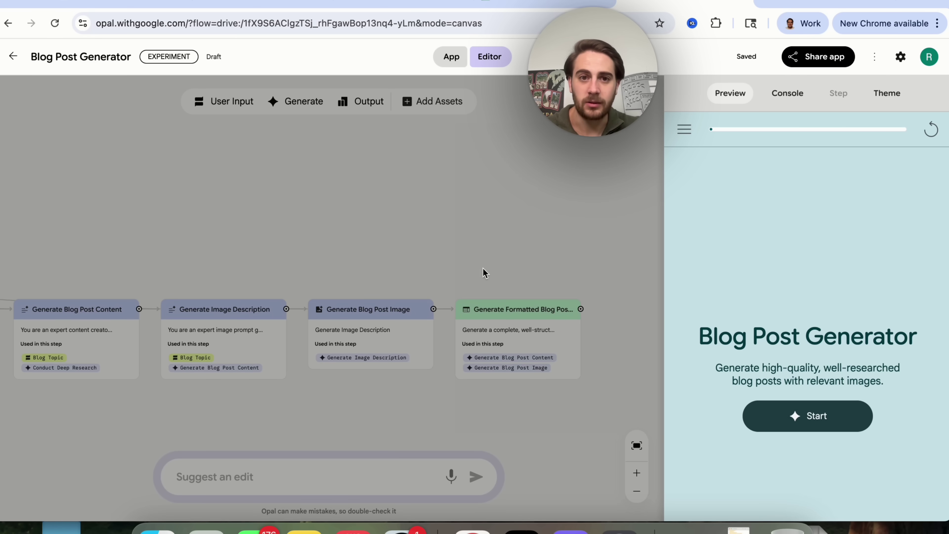
click(452, 56)
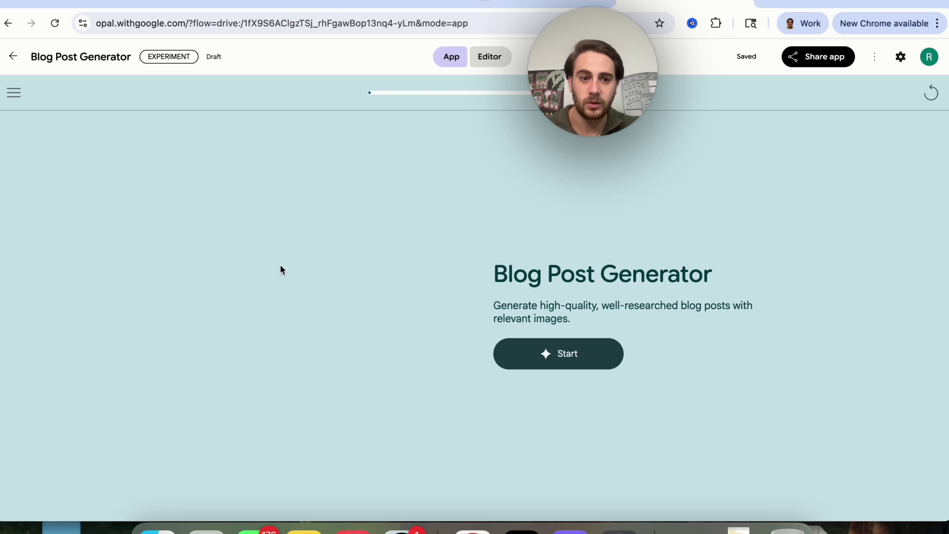
- Review the publishing options for sharing the Blog Post Generator and the general settings, leaving the app private
click(822, 57)
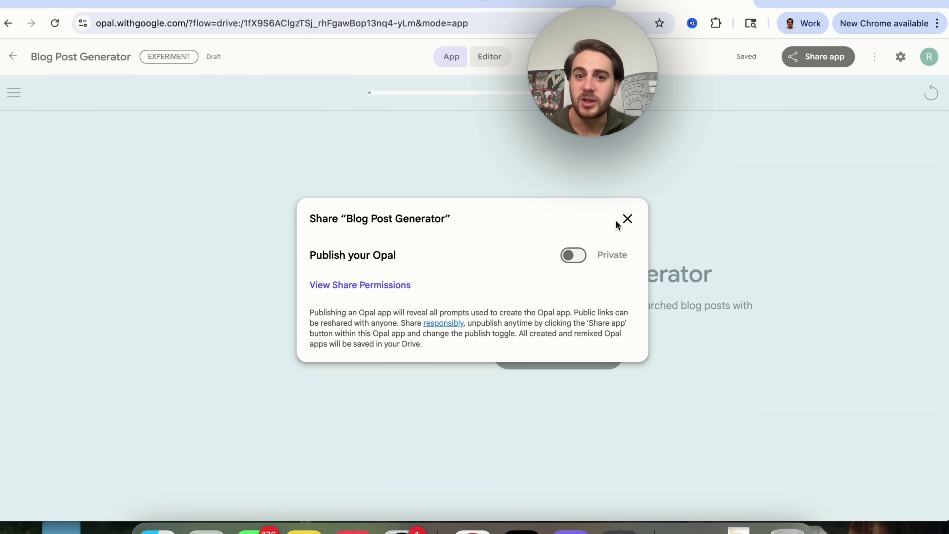
click(626, 219)
click(901, 56)
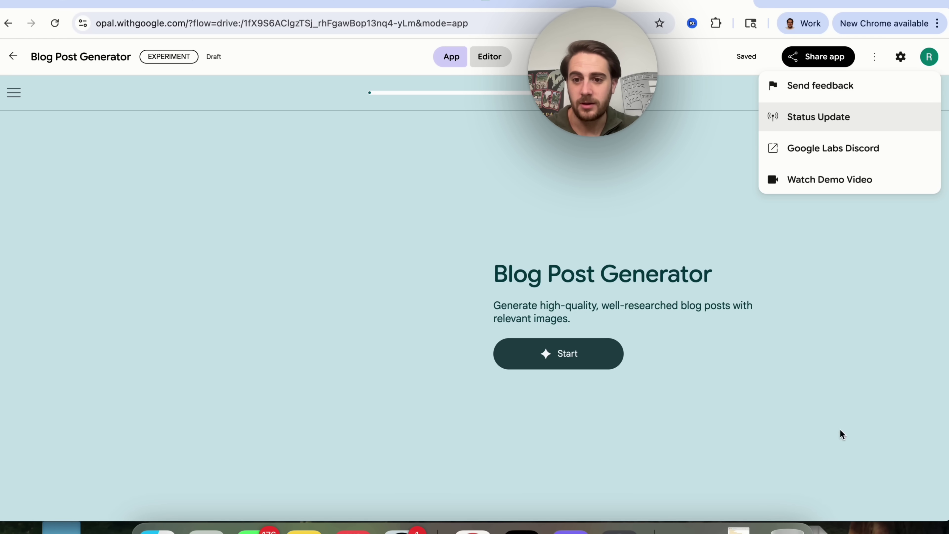
- Start the Blog Post Generator and submit "Voice AI Agents" as the blog post topic
click(558, 354)
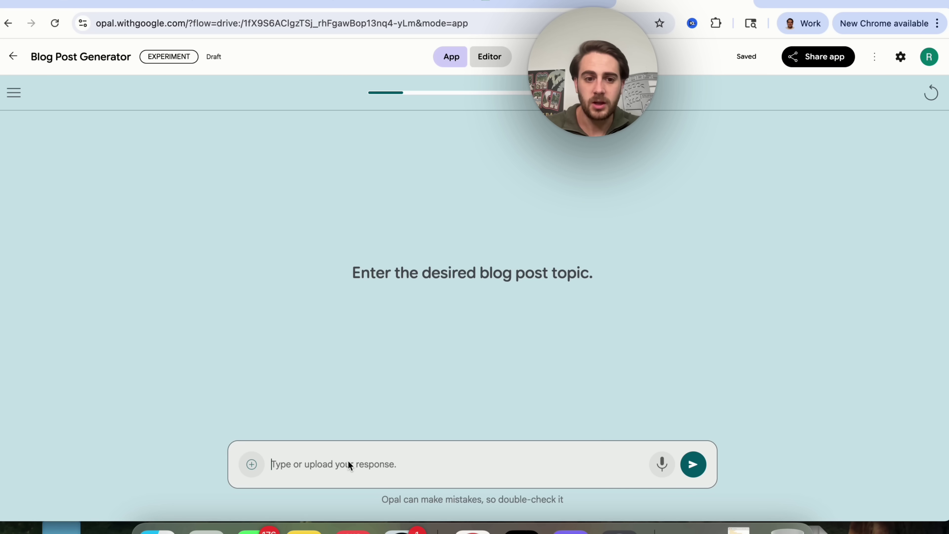
text(Voice AI)
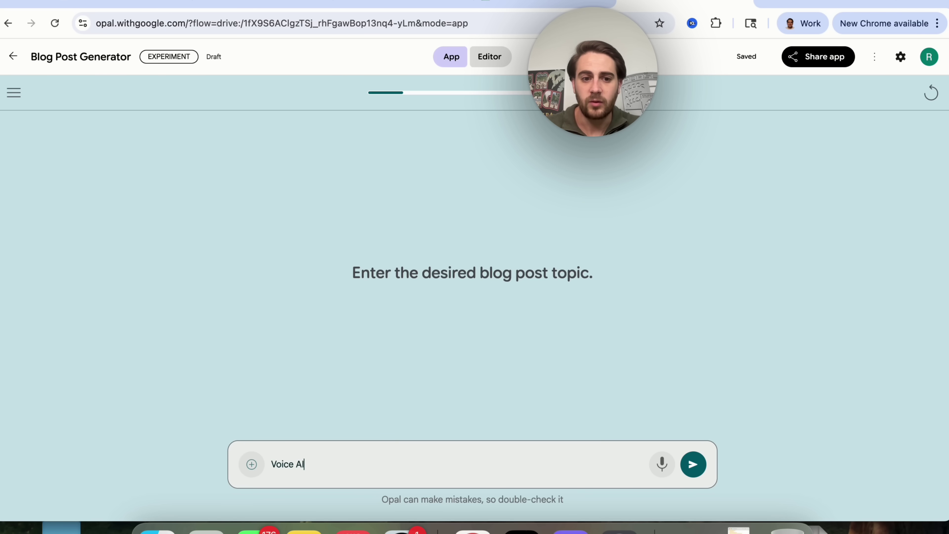
text( Agents)
key(Return)
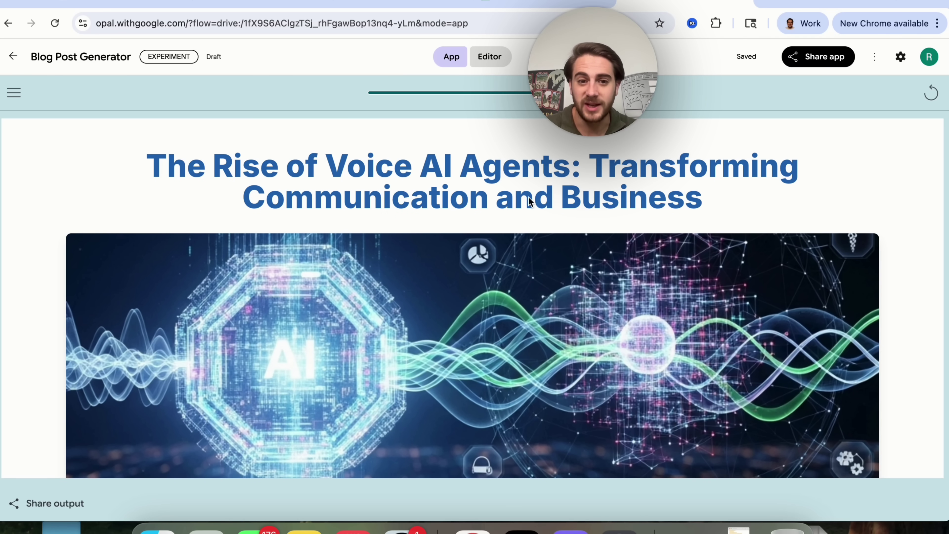
- Read through the generated Voice AI Agents blog post, from its title and header image to the closing paragraph
scroll(528, 197, down, 3)
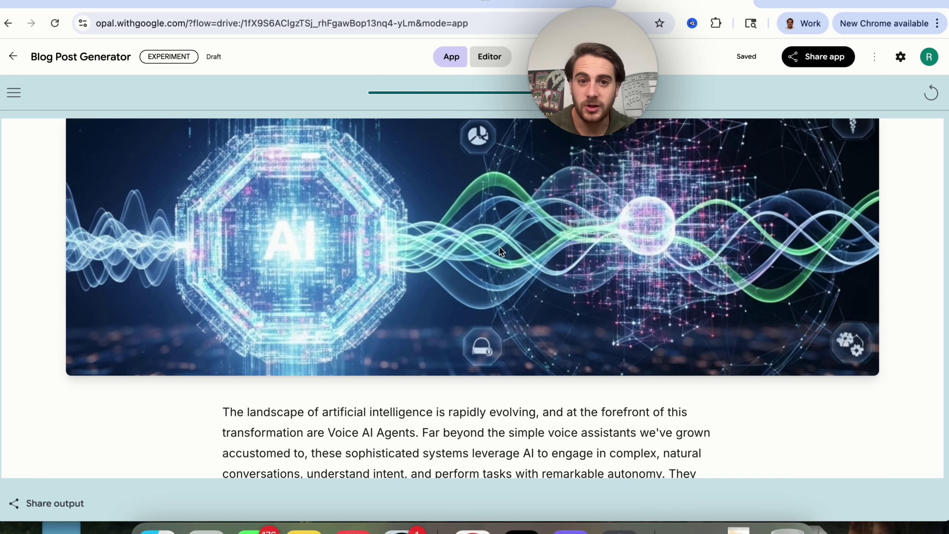
scroll(493, 250, down, 1)
scroll(490, 256, down, 2)
scroll(491, 253, down, 10)
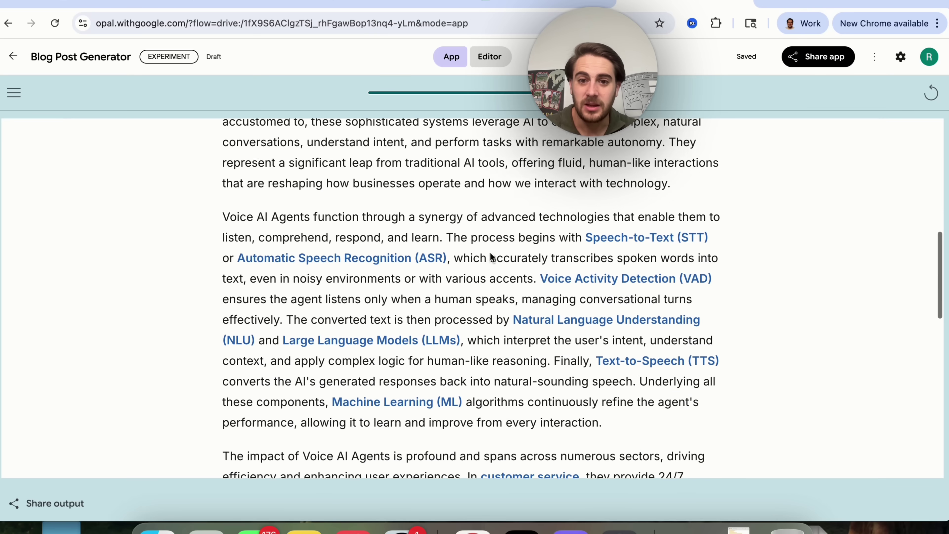
scroll(491, 253, down, 8)
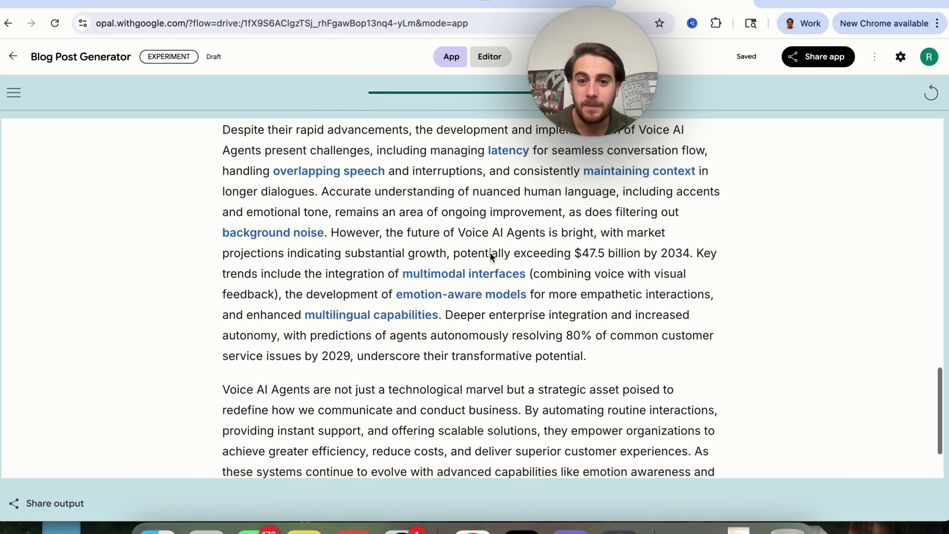
scroll(490, 252, up, 15)
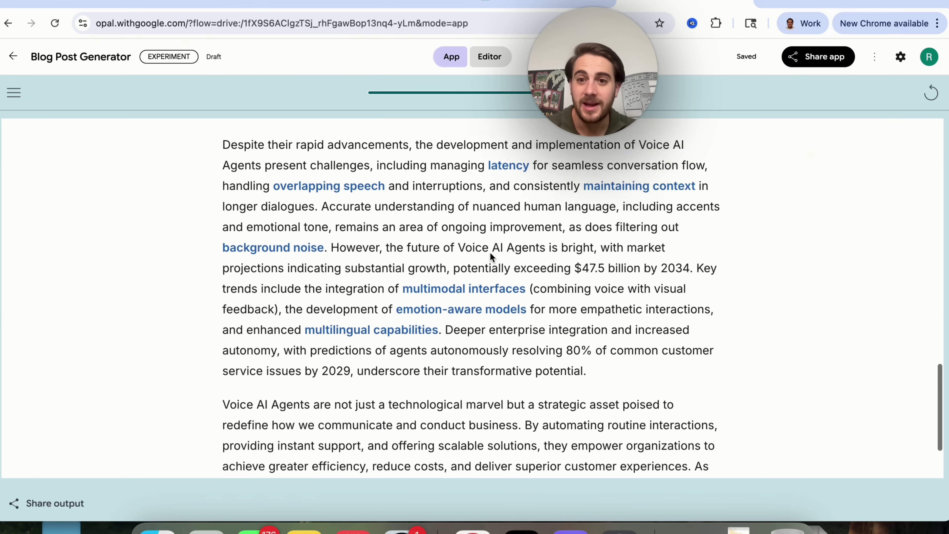
scroll(490, 252, up, 9)
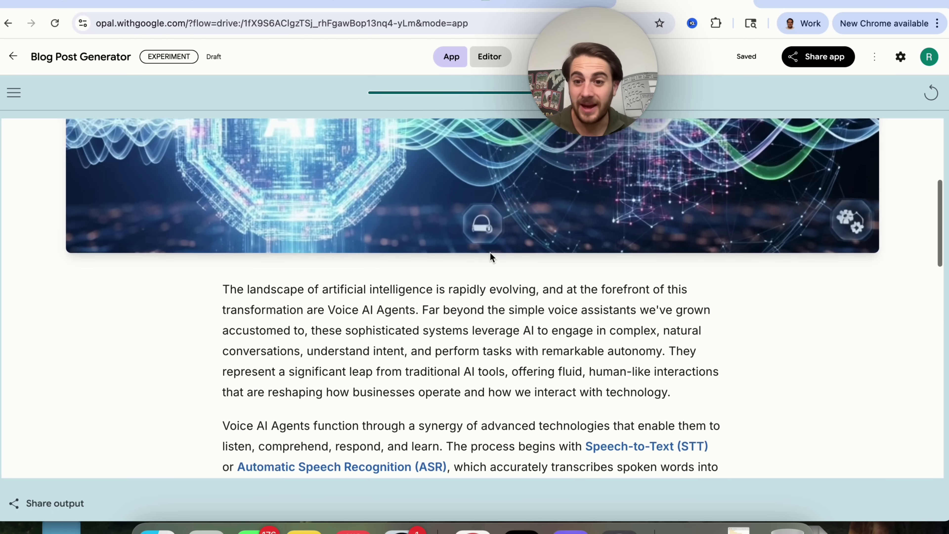
scroll(490, 253, down, 3)
scroll(490, 256, down, 5)
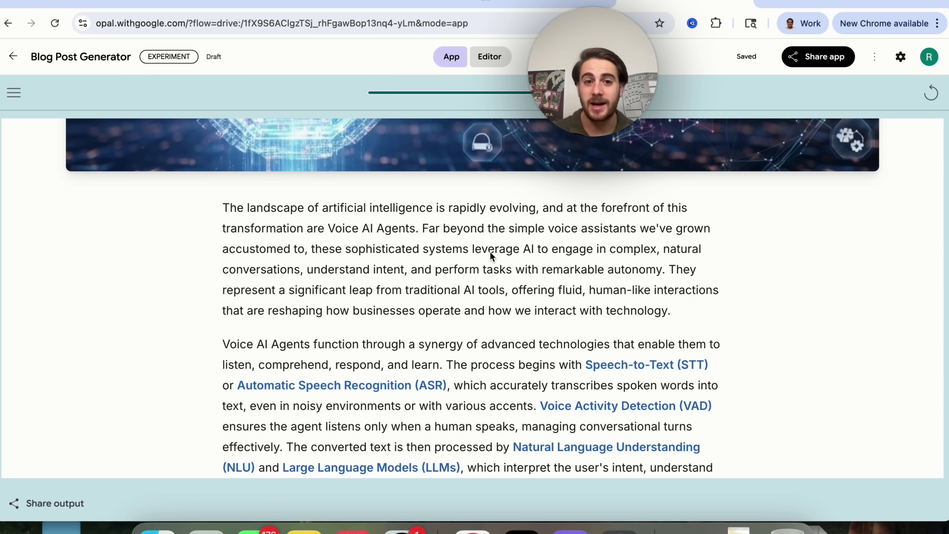
scroll(490, 265, up, 8)
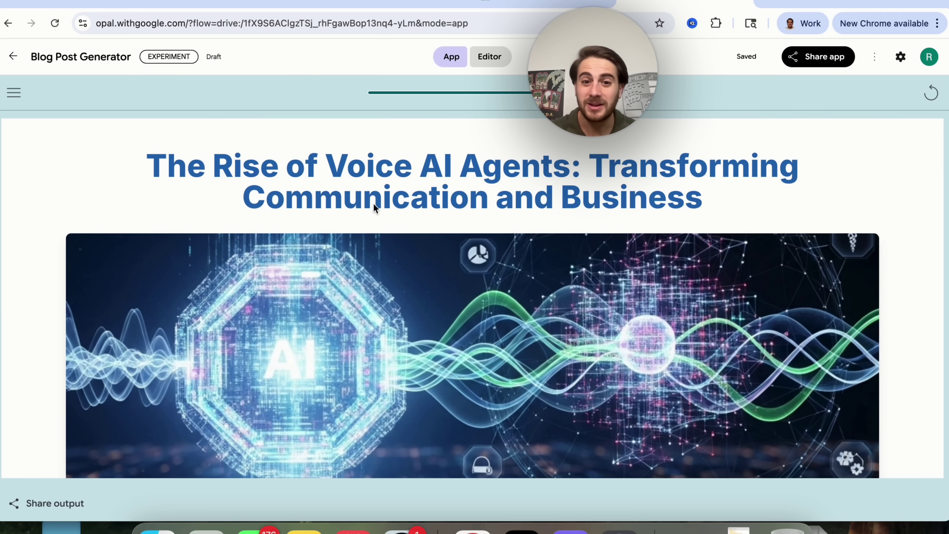
scroll(375, 208, down, 6)
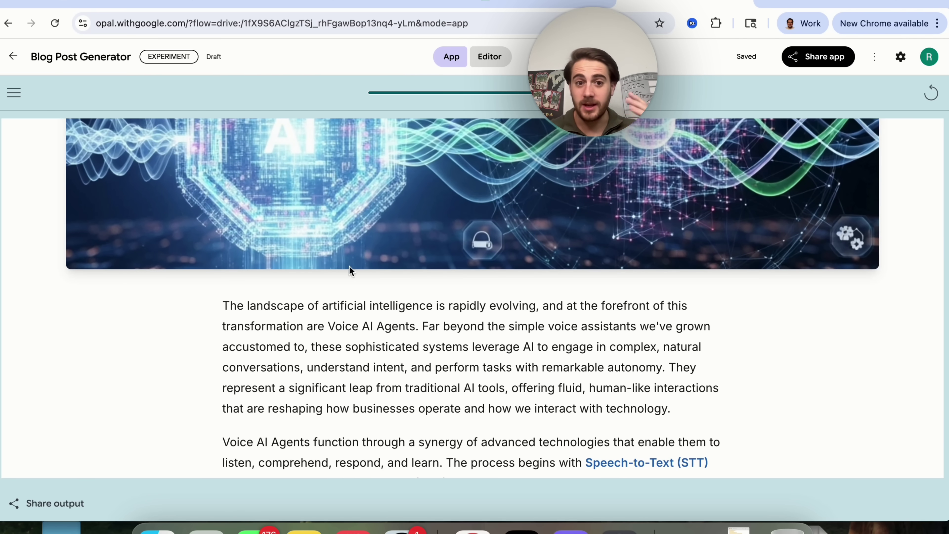
scroll(394, 328, down, 15)
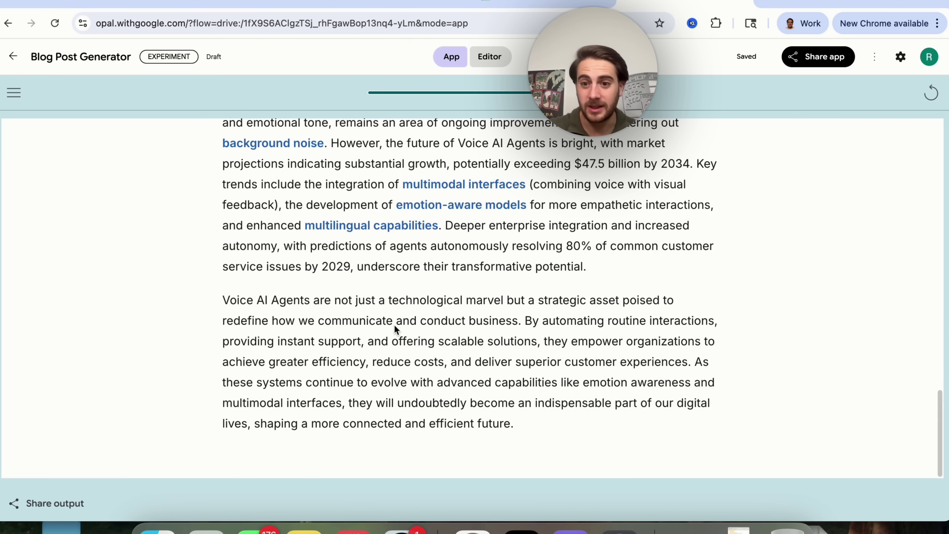
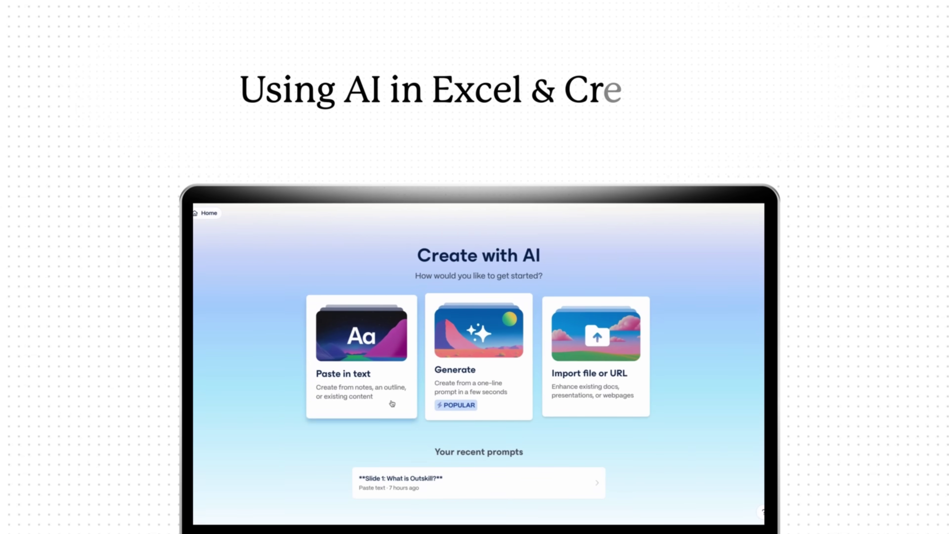
click(391, 392)
key(ctrl+v)
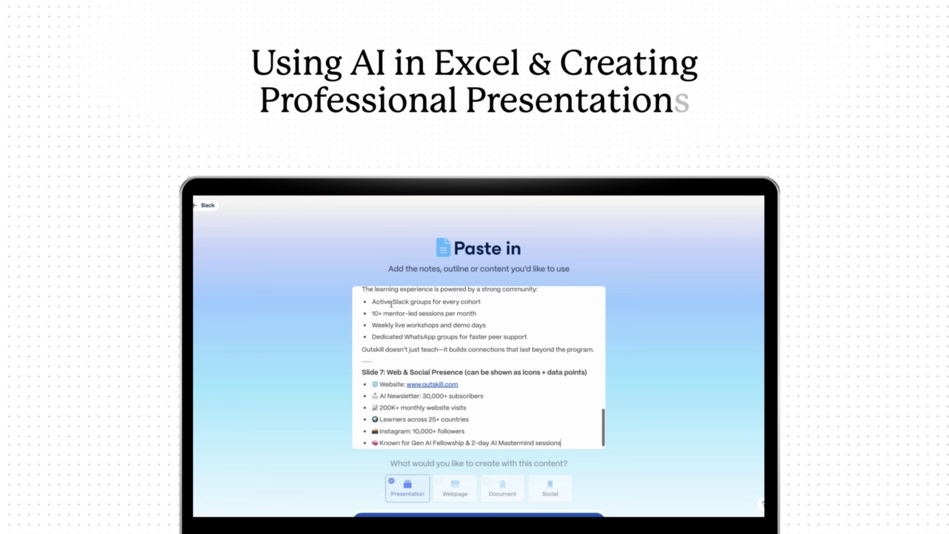
scroll(397, 313, up, 15)
scroll(412, 336, down, 15)
click(444, 482)
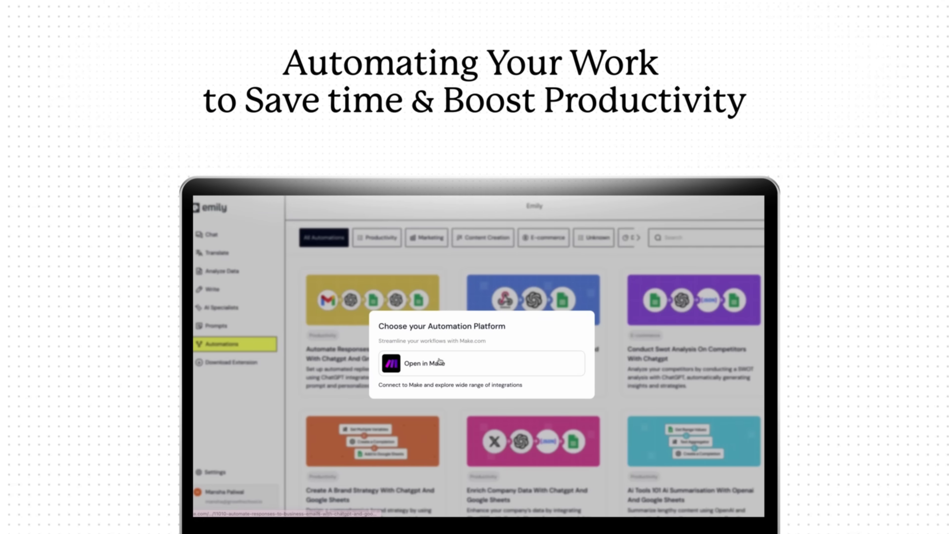
click(441, 368)
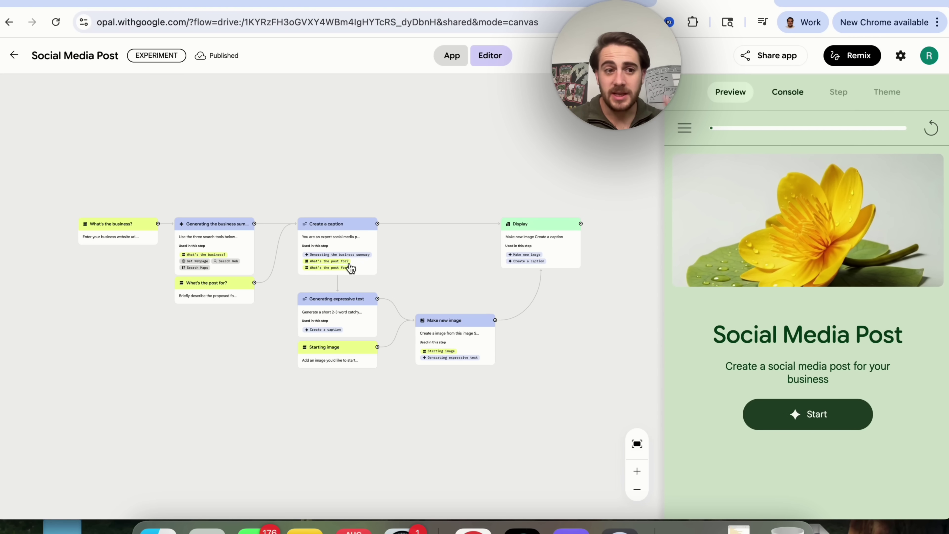
- Examine the Social Media Post workflow from the business and post-focus inputs through caption and image generation to the final display
scroll(93, 273, up, 5)
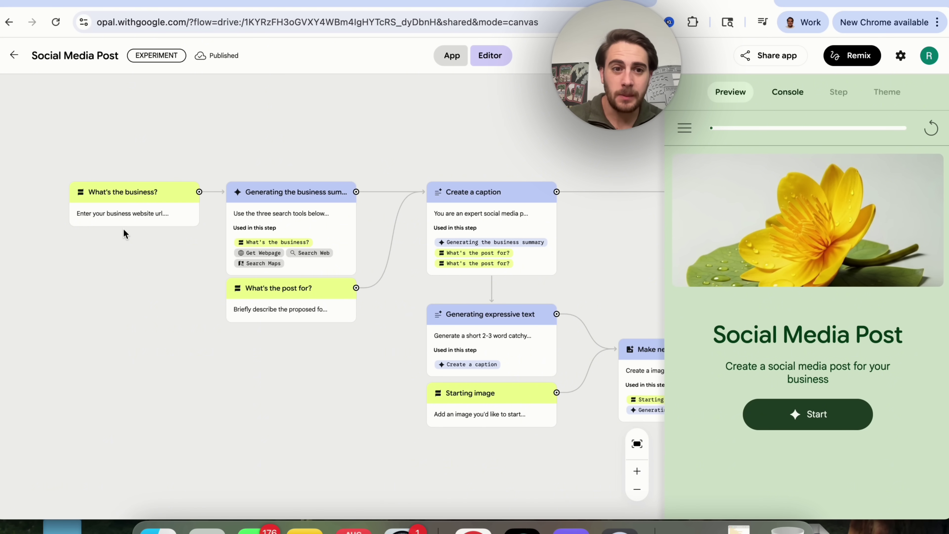
scroll(124, 233, up, 2)
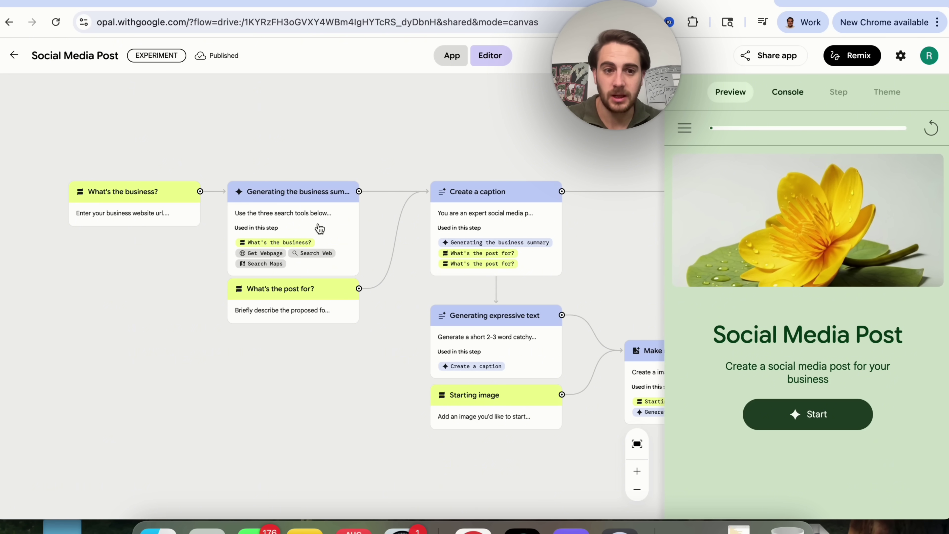
scroll(326, 291, right, 5)
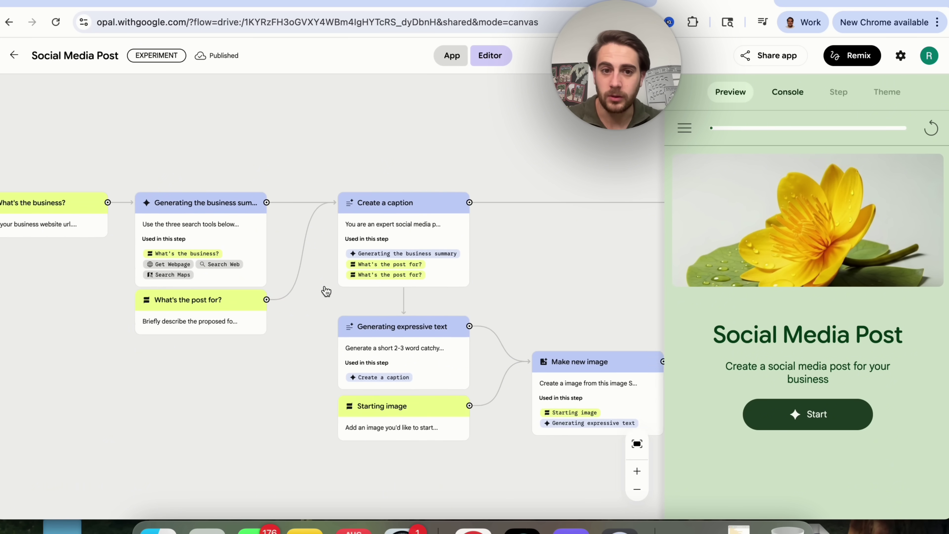
scroll(380, 253, down, 4)
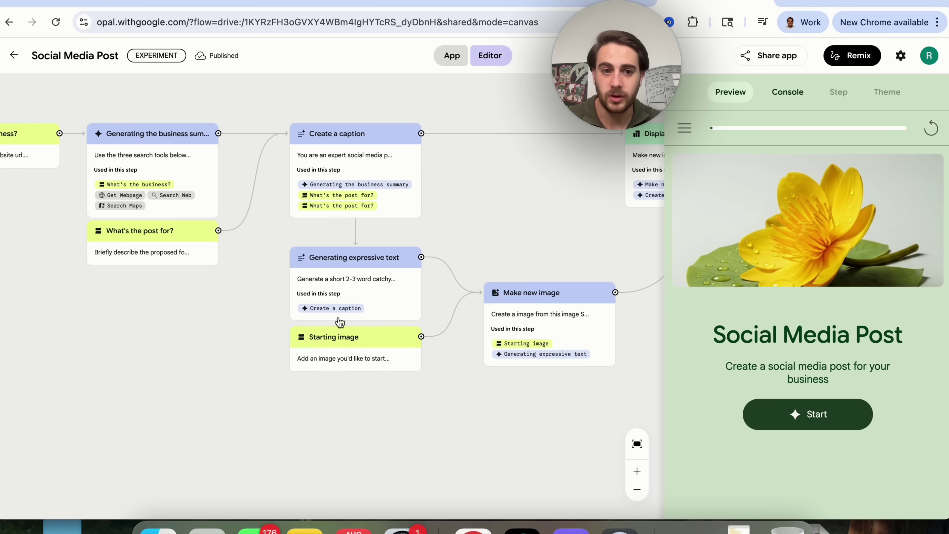
scroll(320, 281, right, 5)
scroll(318, 284, down, 1)
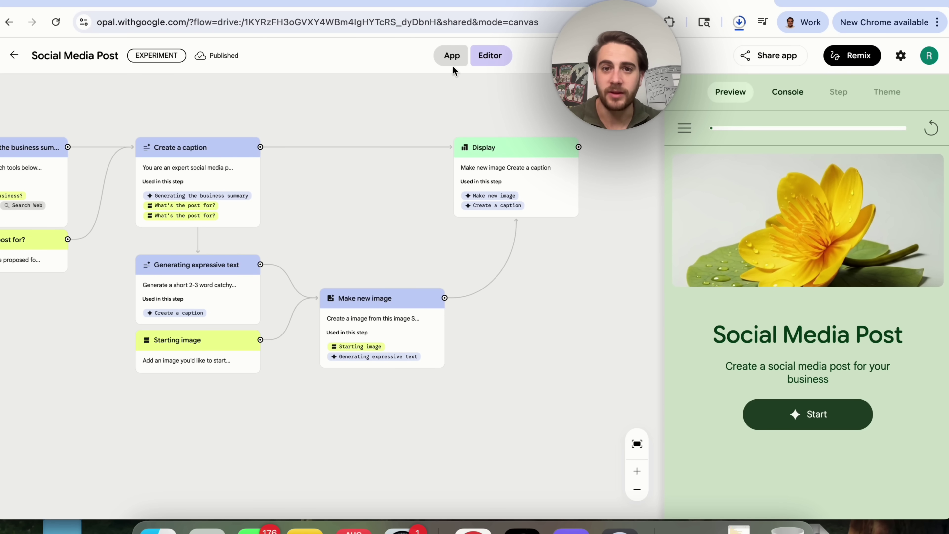
click(447, 58)
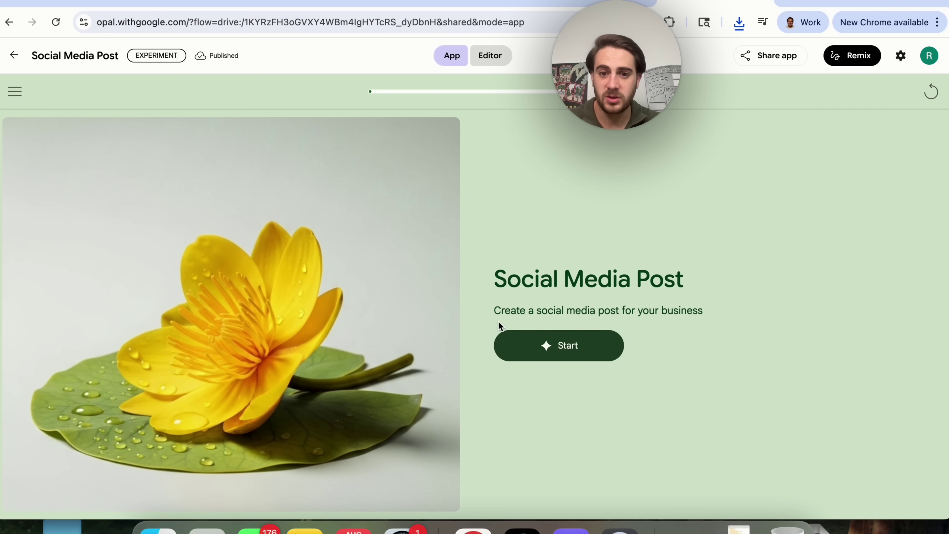
click(568, 345)
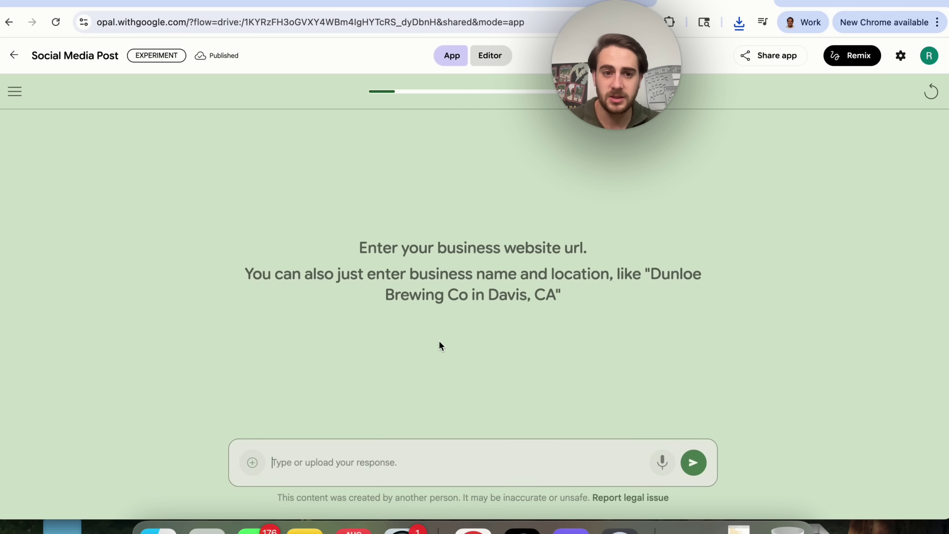
click(912, 3)
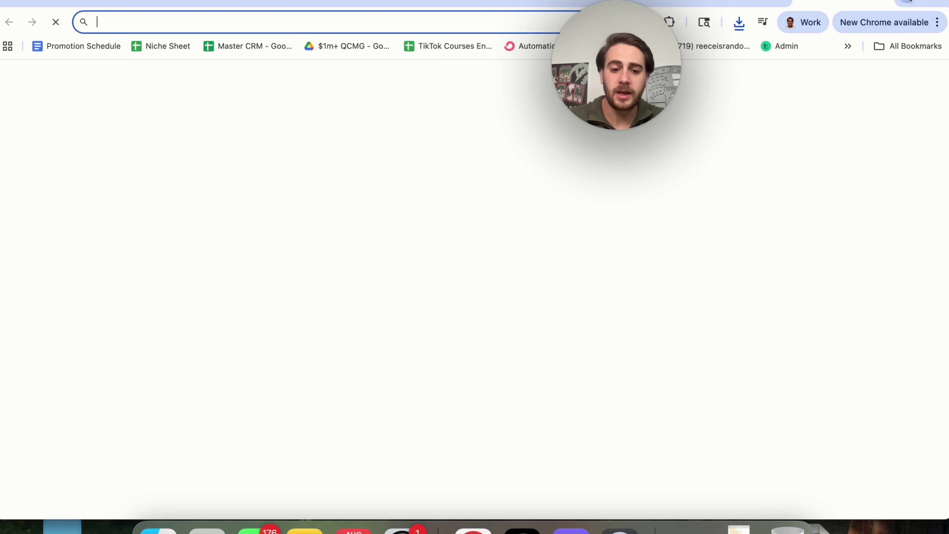
text(bl101)
key(super+a)
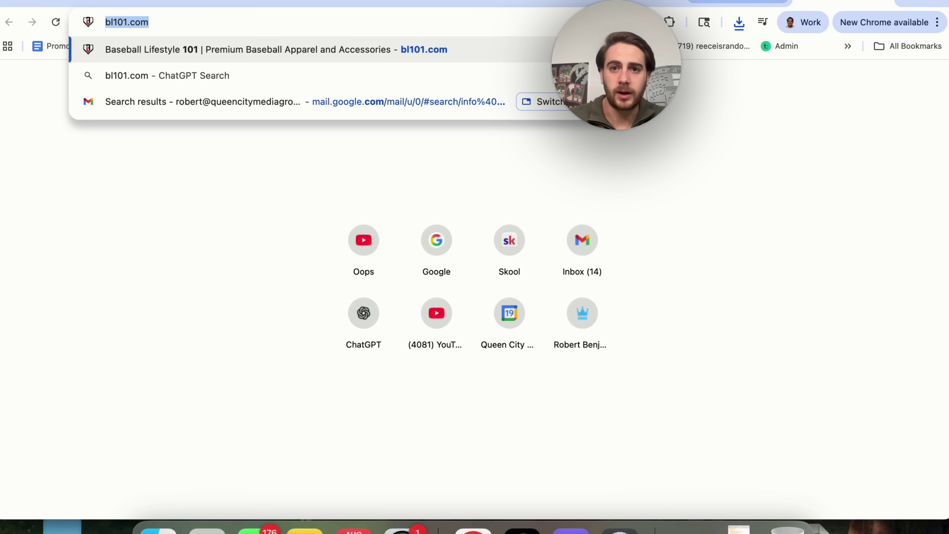
key(super+w)
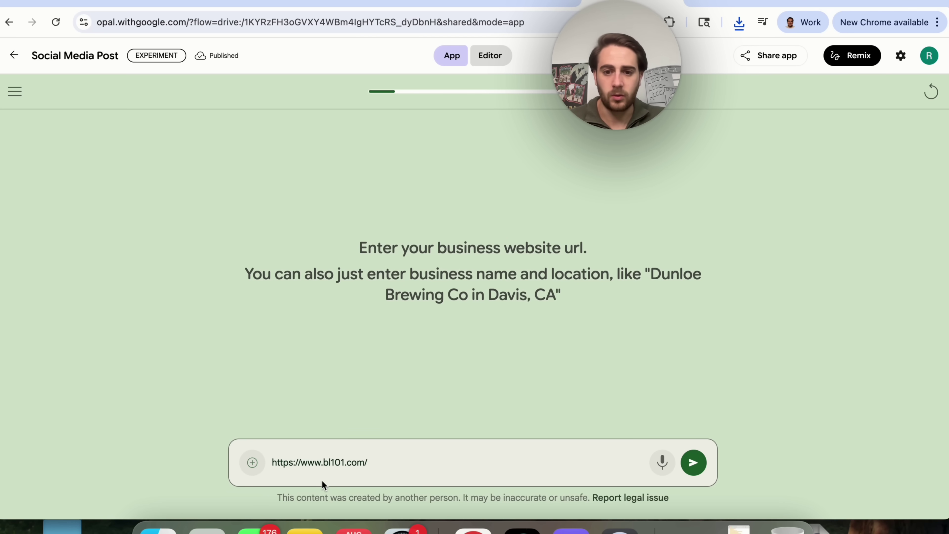
key(Return)
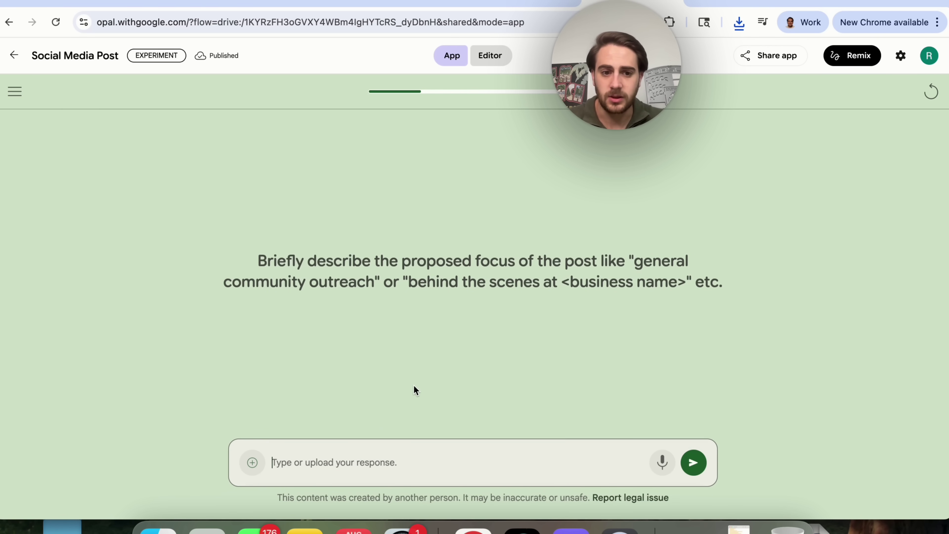
- Submit a Labor Day 40% off promotion as the proposed focus of the post
triple_click(325, 273)
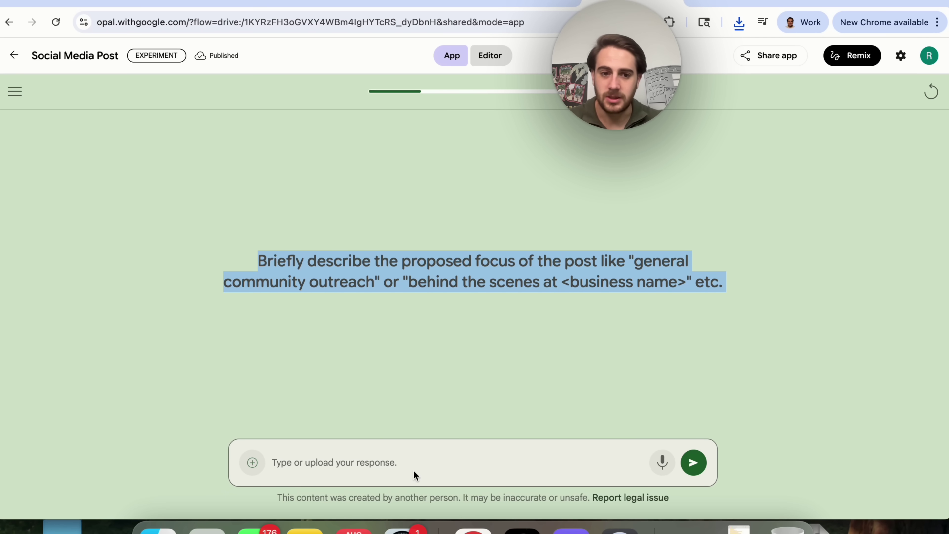
click(388, 474)
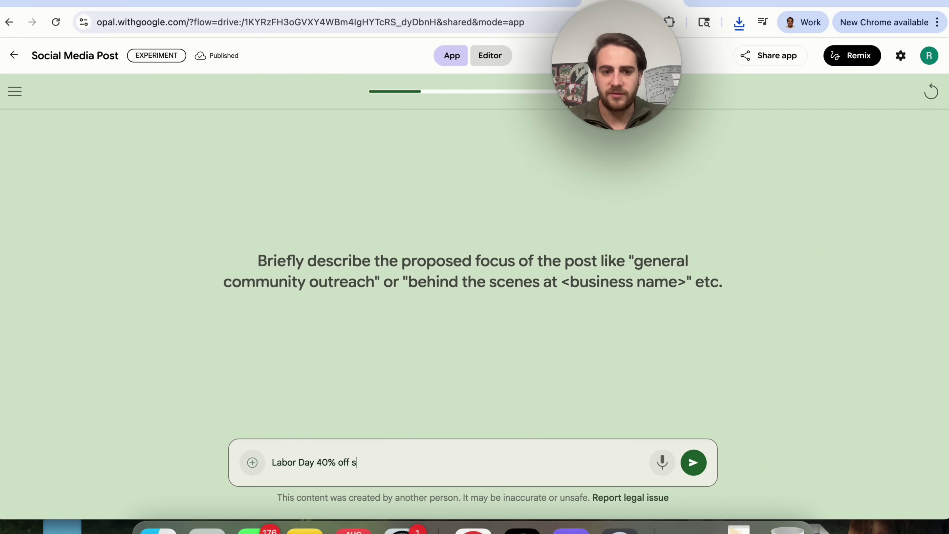
key(Return)
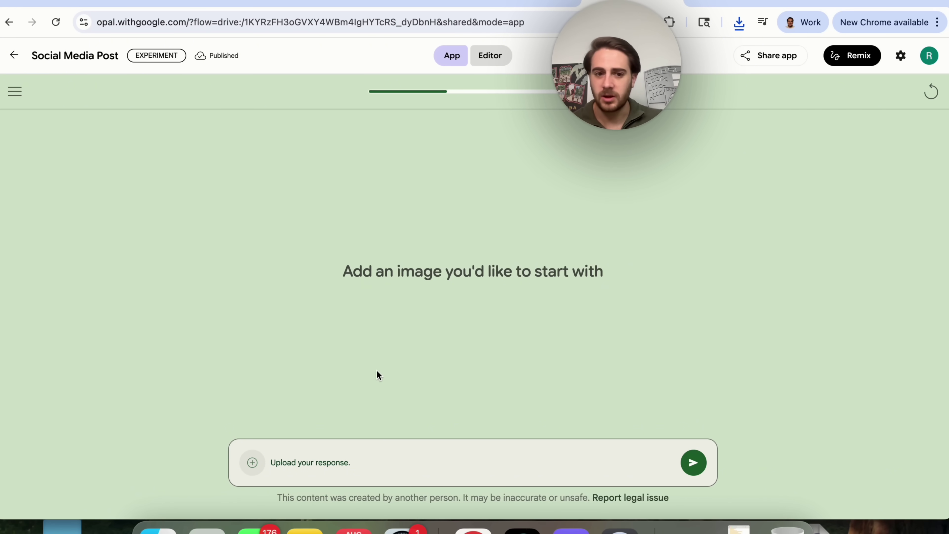
- Open bl101.com in a new tab and look over its home page
key(super+t)
text(bl101.com)
key(Return)
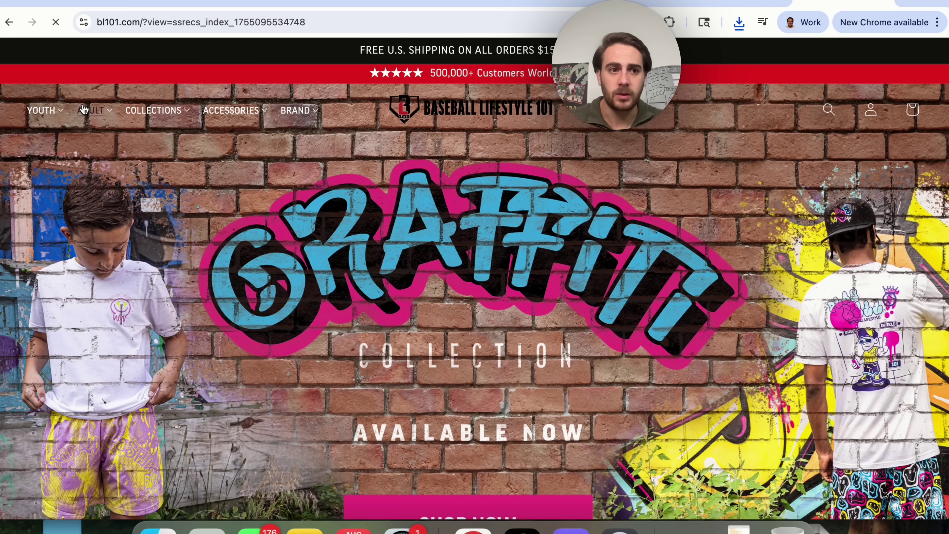
scroll(222, 152, down, 1)
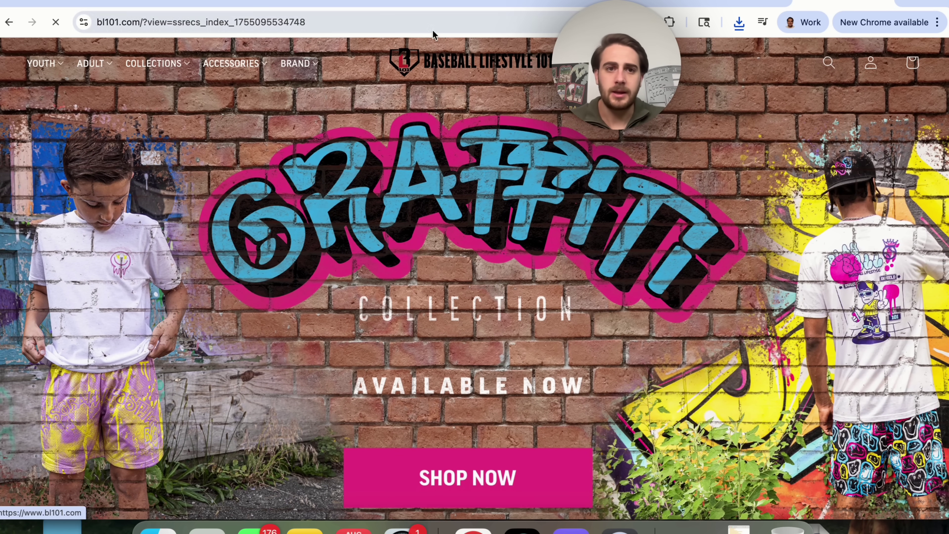
- Search Google for "bl101 logo" and show the image results
click(404, 22)
text(google.com)
key(Return)
text(bl101 logo)
key(Return)
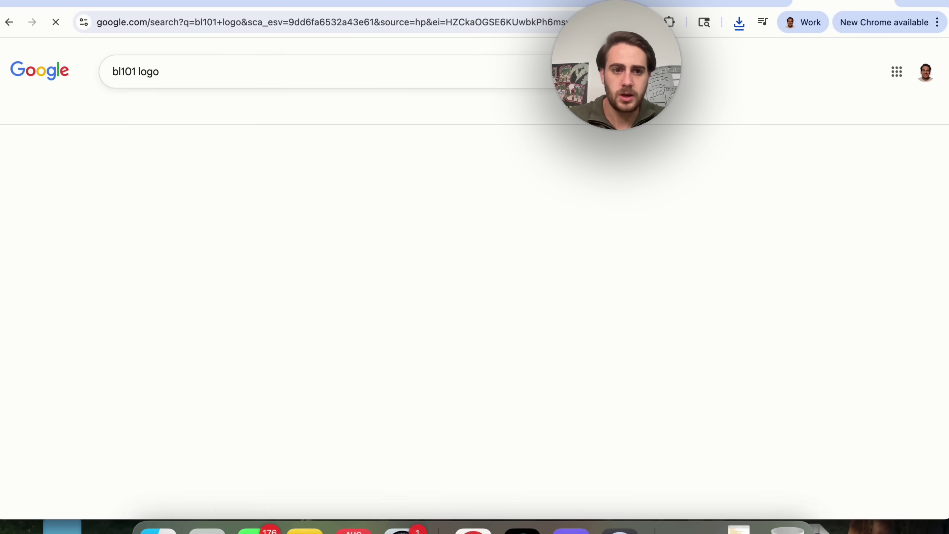
click(203, 109)
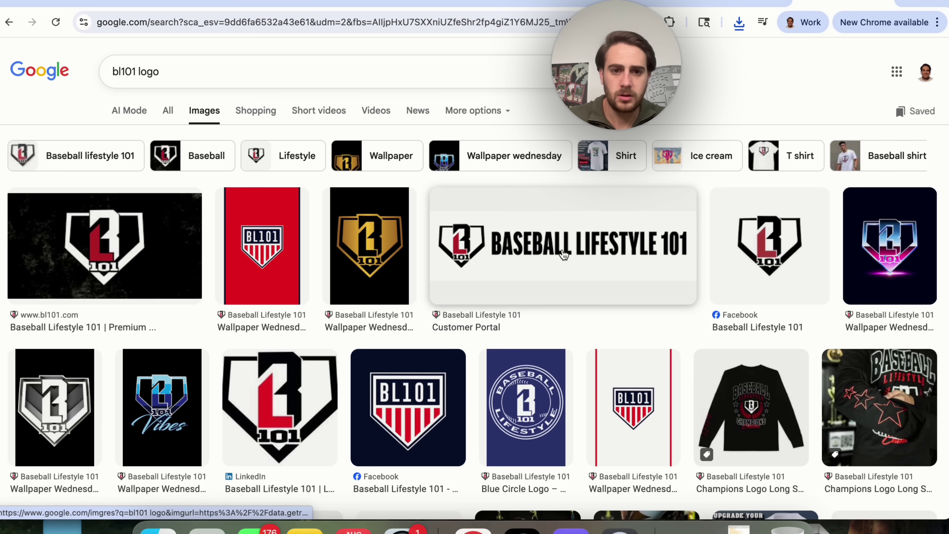
- Save the wide Baseball Lifestyle 101 logo from the image results to the computer as bl101
click(551, 251)
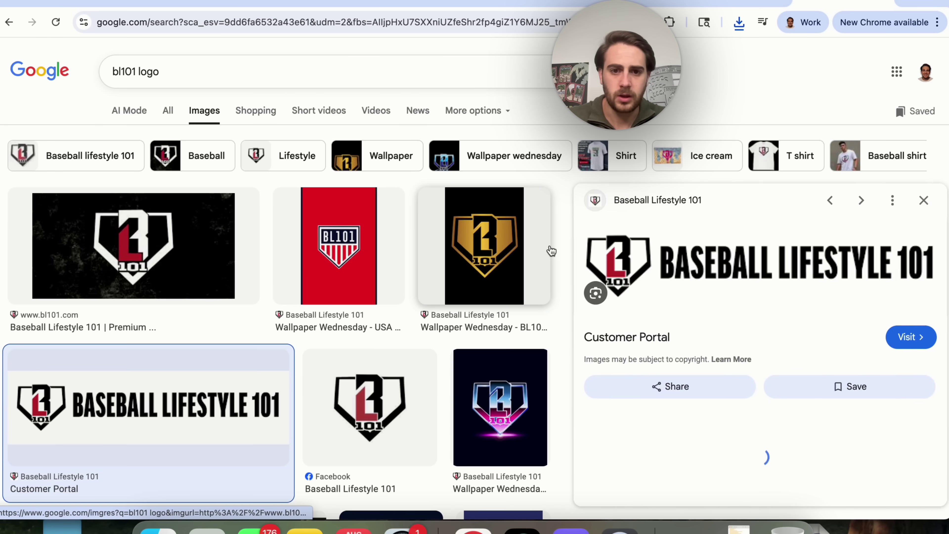
right_click(171, 430)
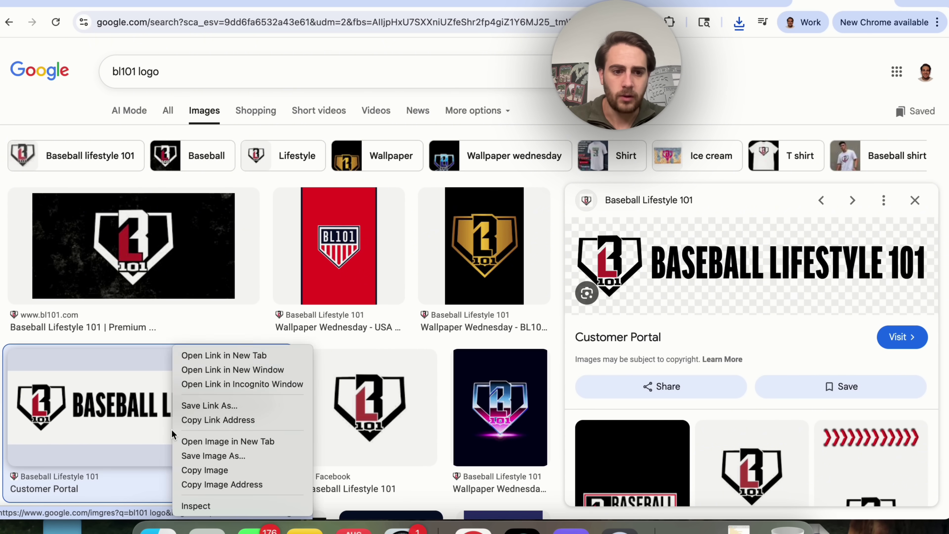
click(239, 456)
text(bl101)
key(Return)
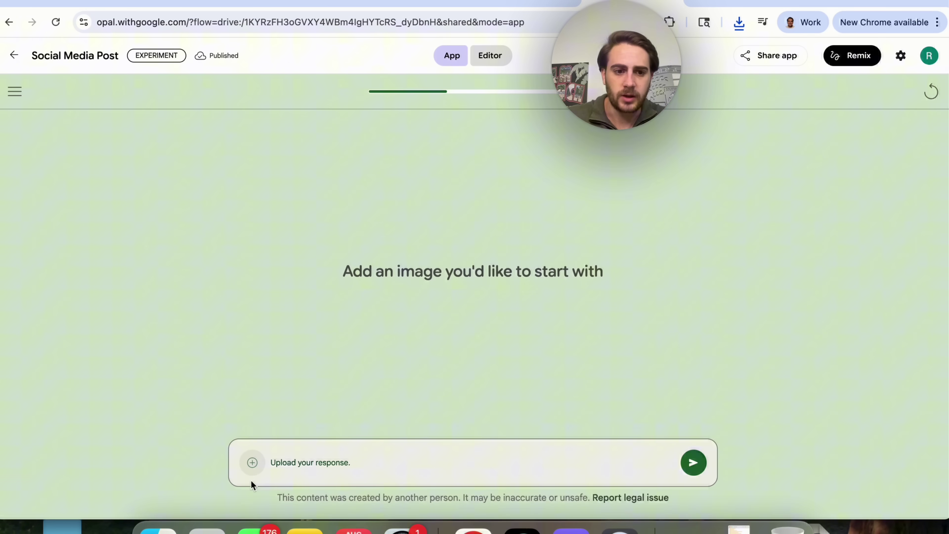
- Upload bl101.png from the Downloads folder and submit it as the post's starting image
click(252, 464)
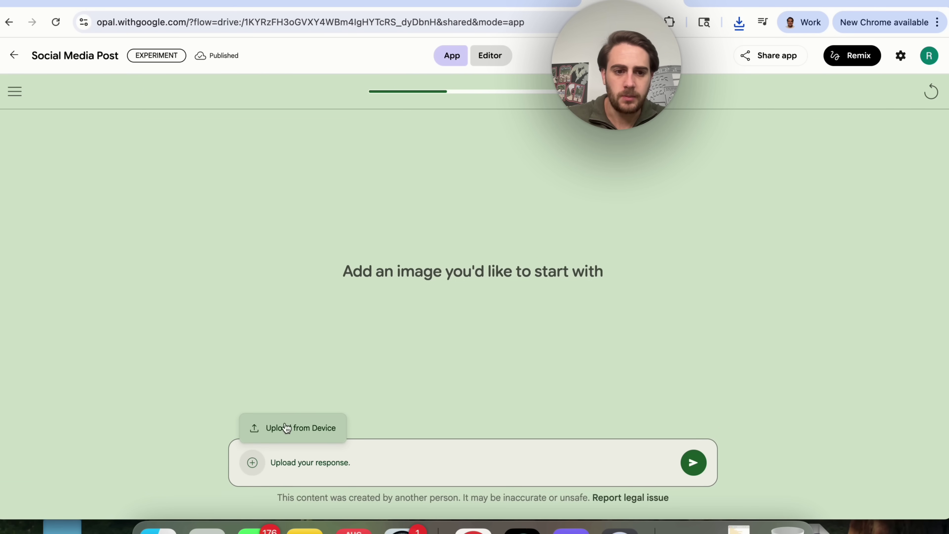
click(282, 430)
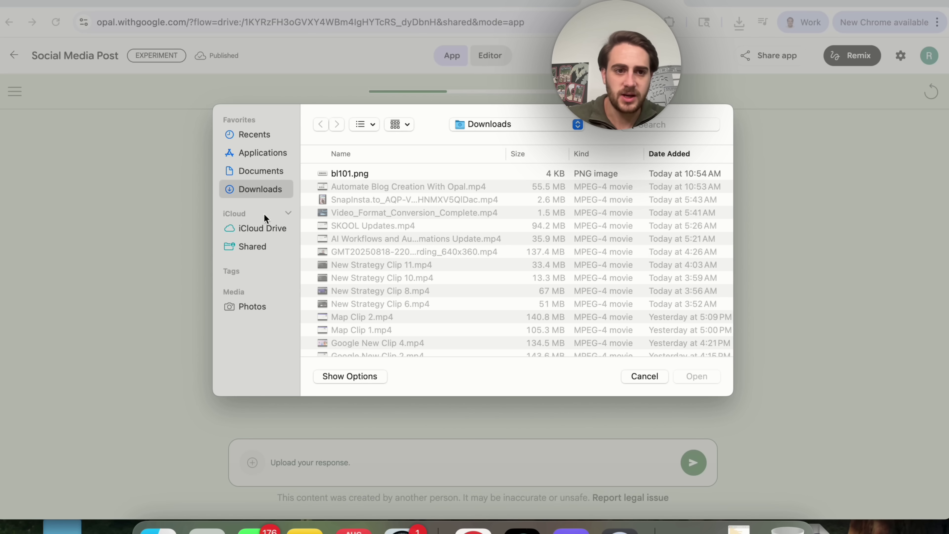
double_click(367, 172)
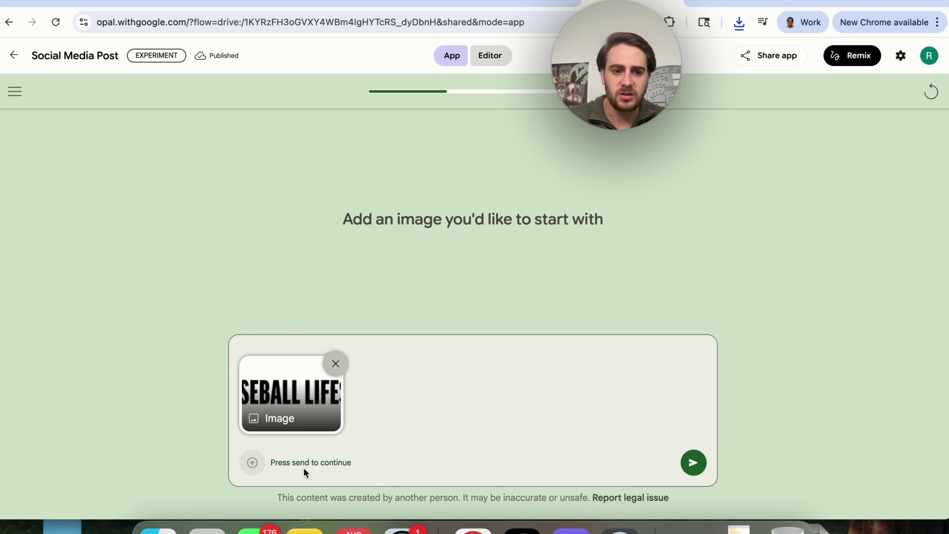
click(702, 464)
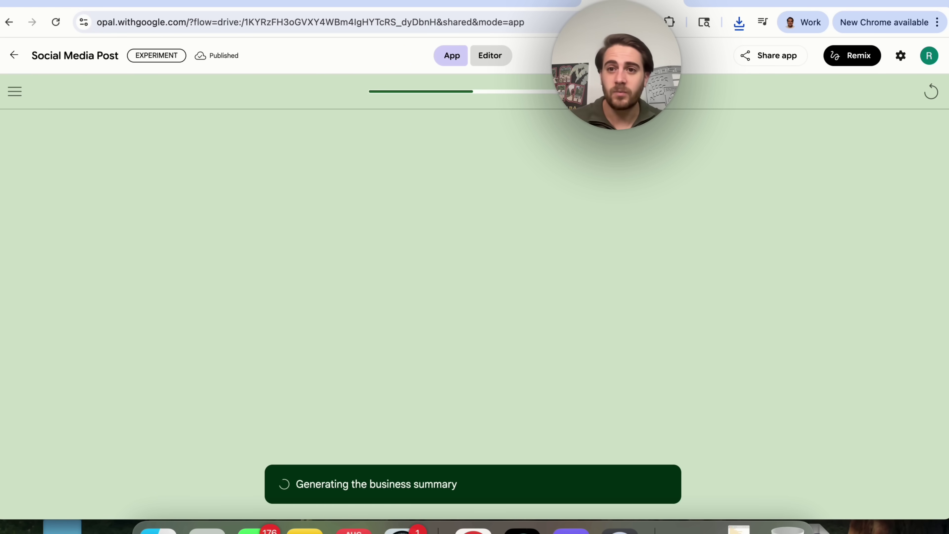
- Review the generated Labor Day post, reading its caption, the 40% off offer and the hashtags
click(823, 2)
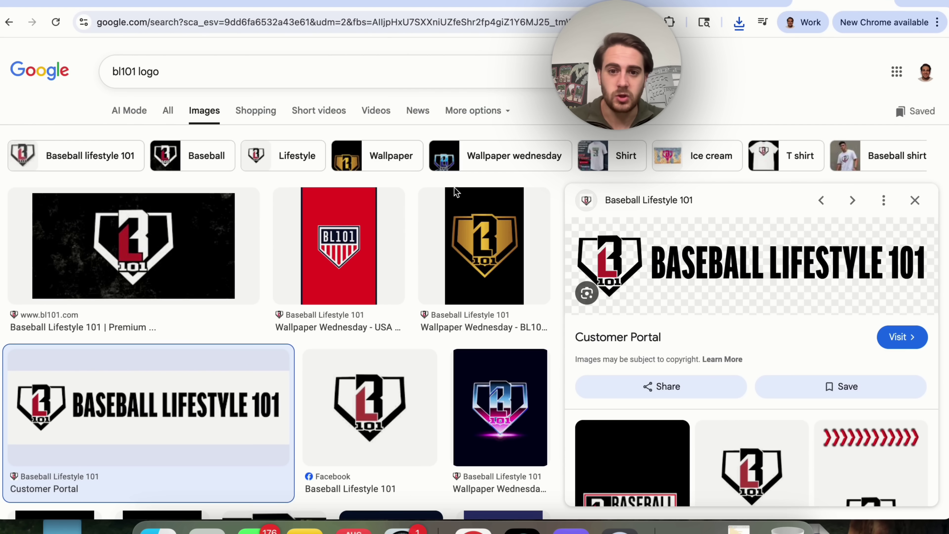
click(632, 3)
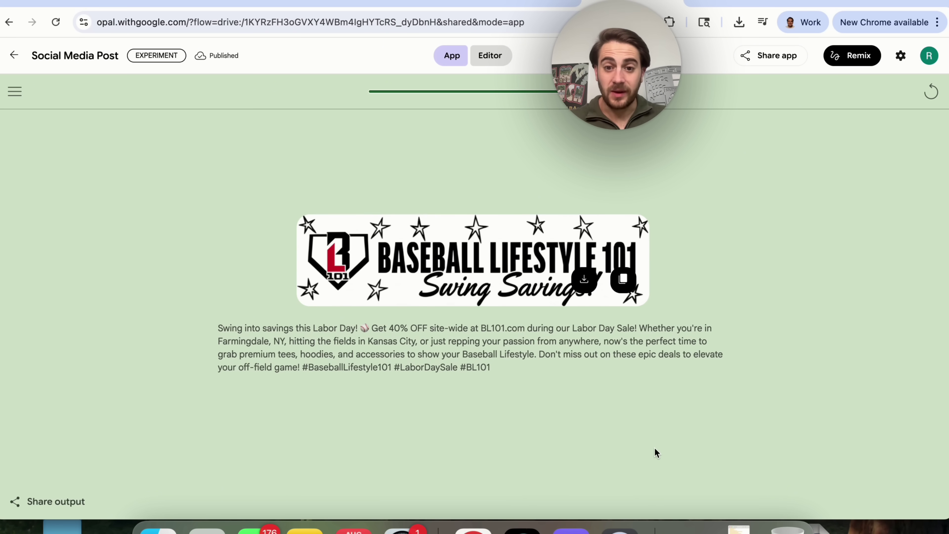
triple_click(381, 333)
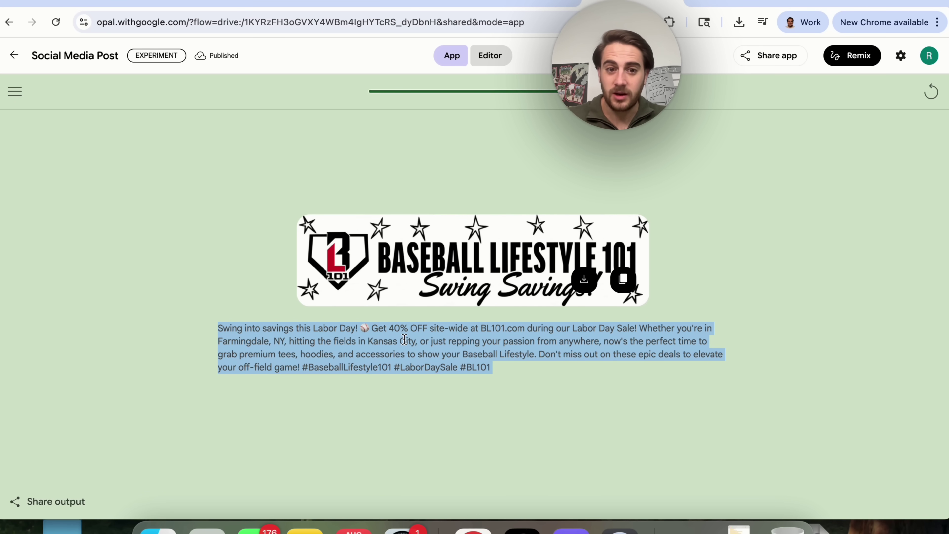
click(375, 340)
drag(371, 329, 444, 328)
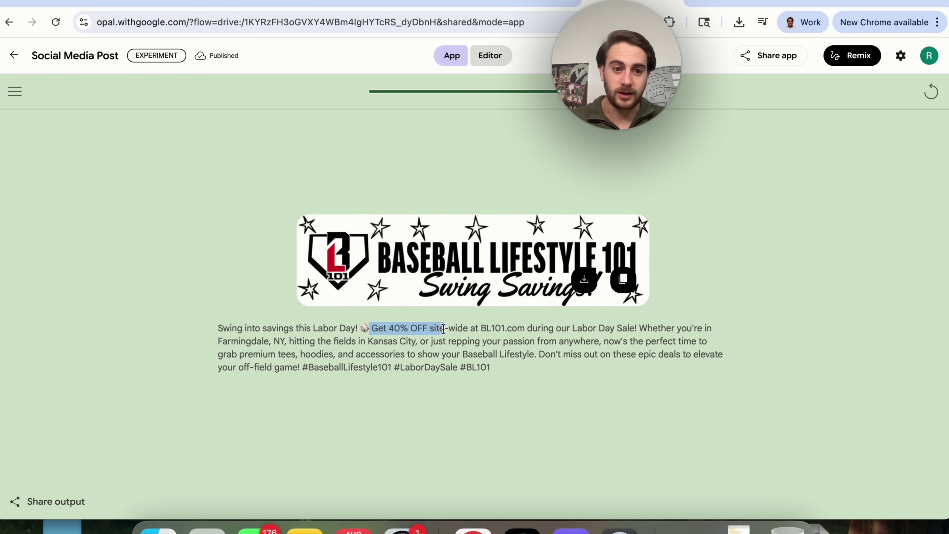
triple_click(443, 329)
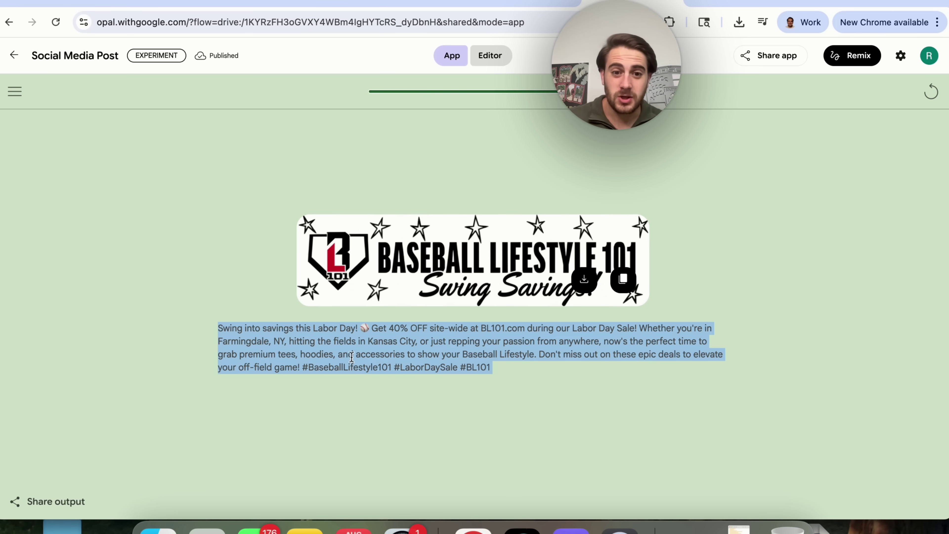
click(303, 386)
drag(302, 367, 573, 348)
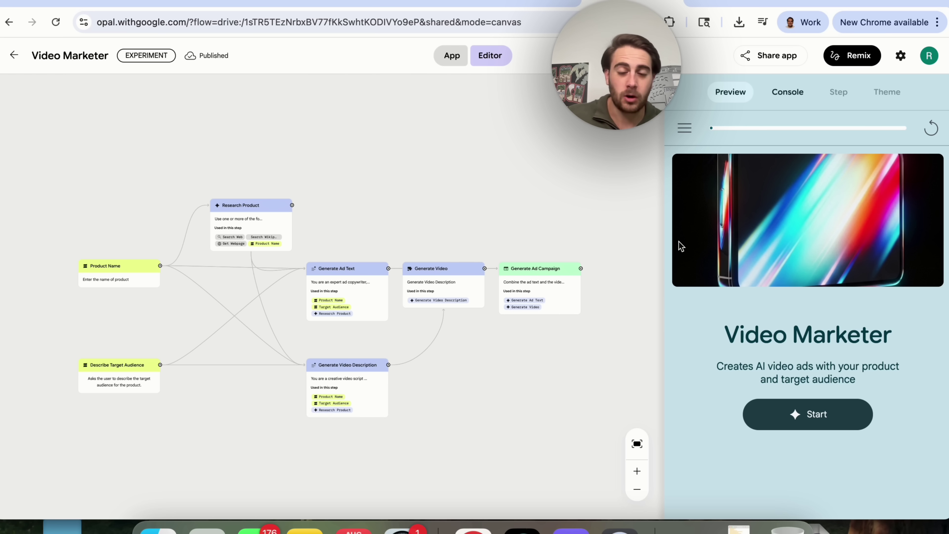
- Look over the Video Marketer workflow's steps and start the app in its full app view
click(637, 471)
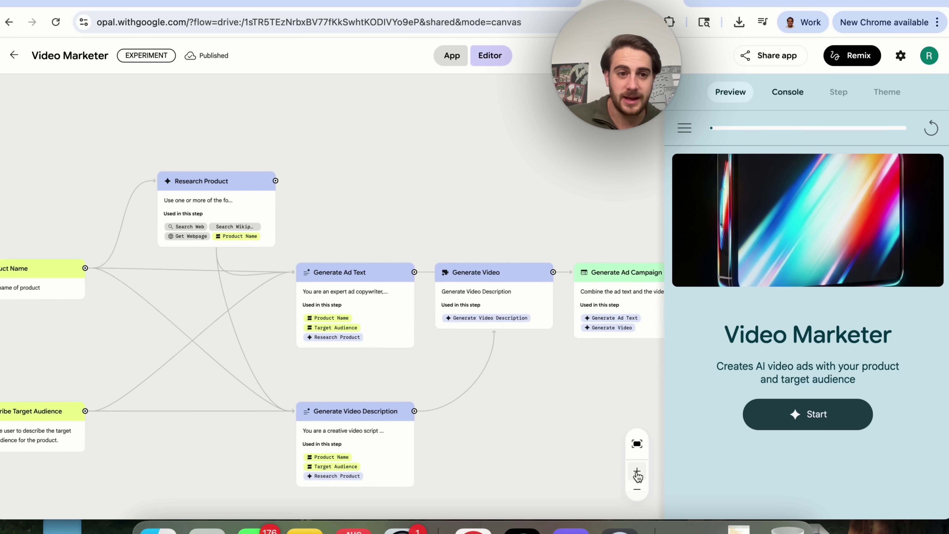
scroll(519, 449, left, 3)
scroll(517, 442, right, 5)
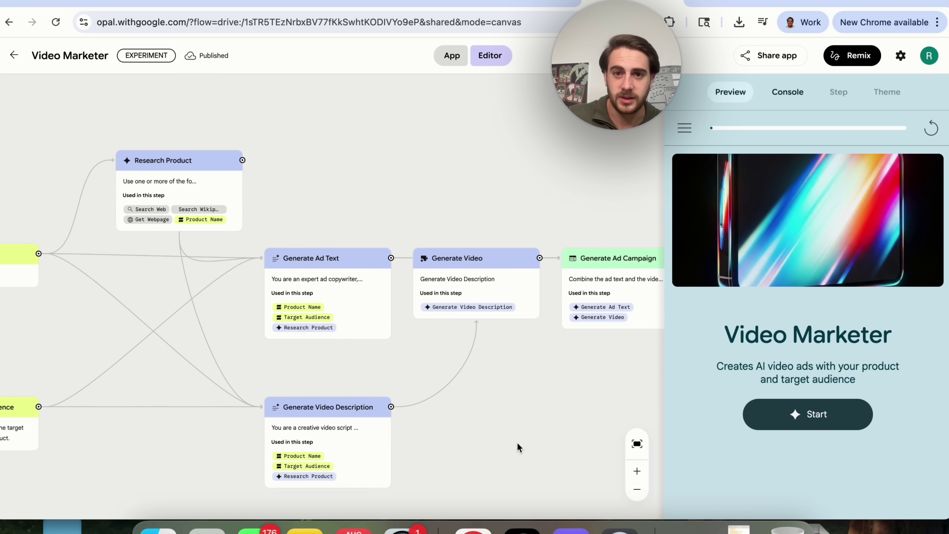
click(451, 56)
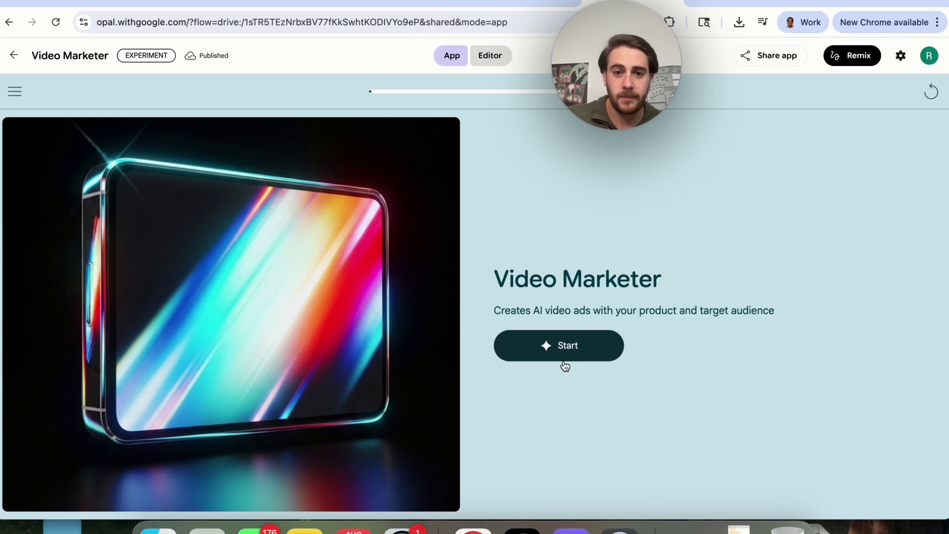
click(552, 361)
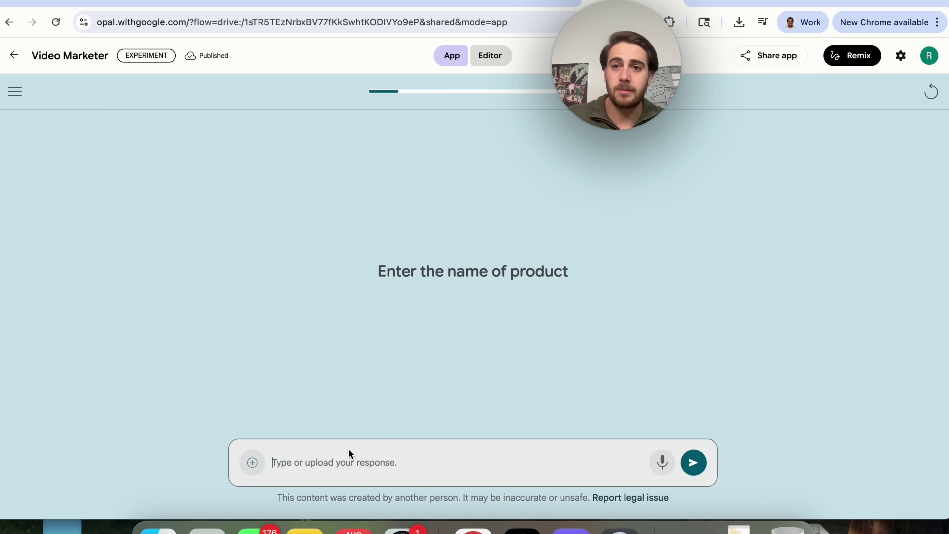
- Open bl101.com in a new tab, go to the Cotton Candy Ice Cream Youth Shorts and copy the product name
click(841, 4)
text(bl101.com)
key(Return)
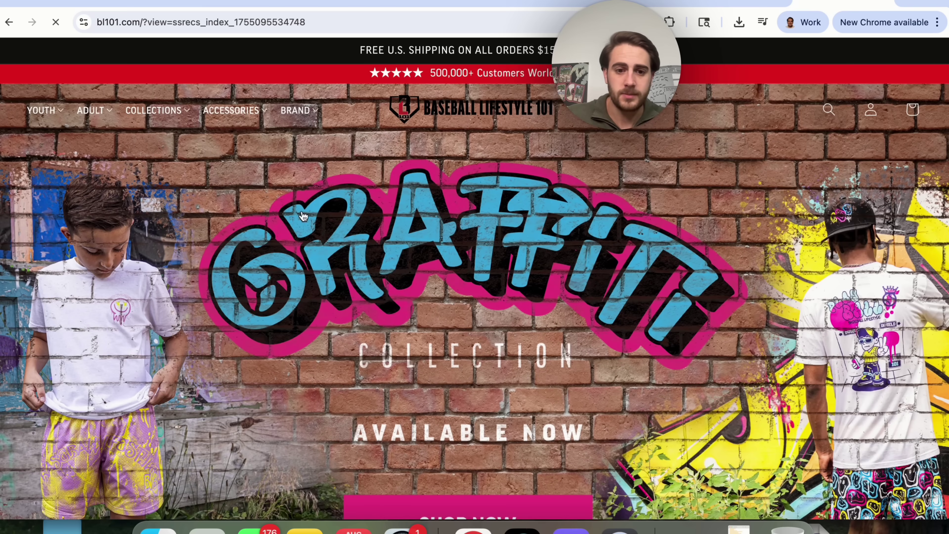
scroll(295, 241, down, 10)
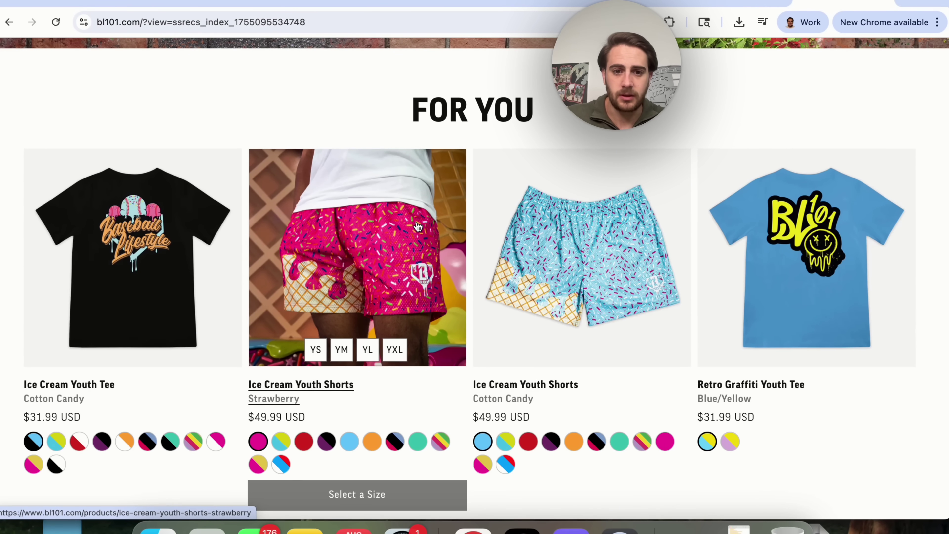
click(523, 232)
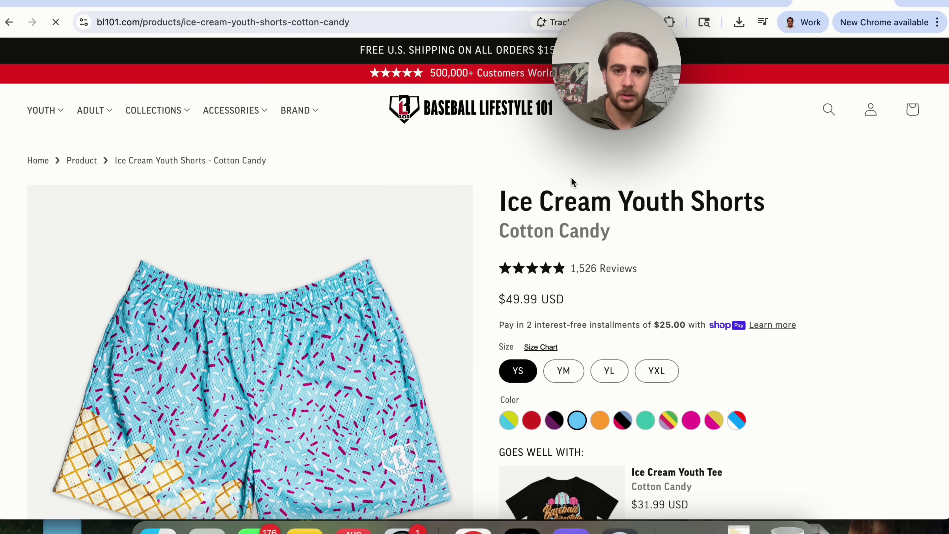
triple_click(576, 202)
key(super+c)
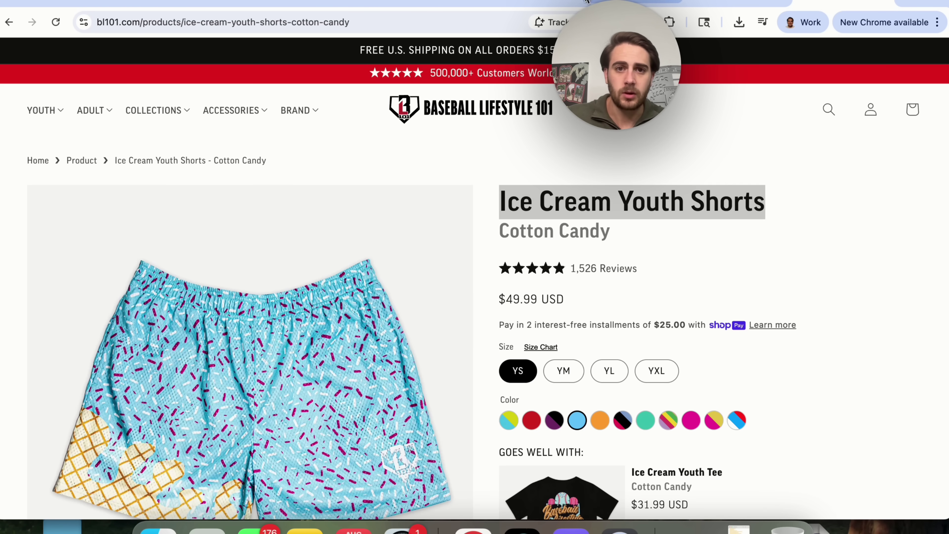
- Try to generate a video ad for "Ice Cream Youth Shorts" with "Kids that play baseball" as the target audience
click(598, 3)
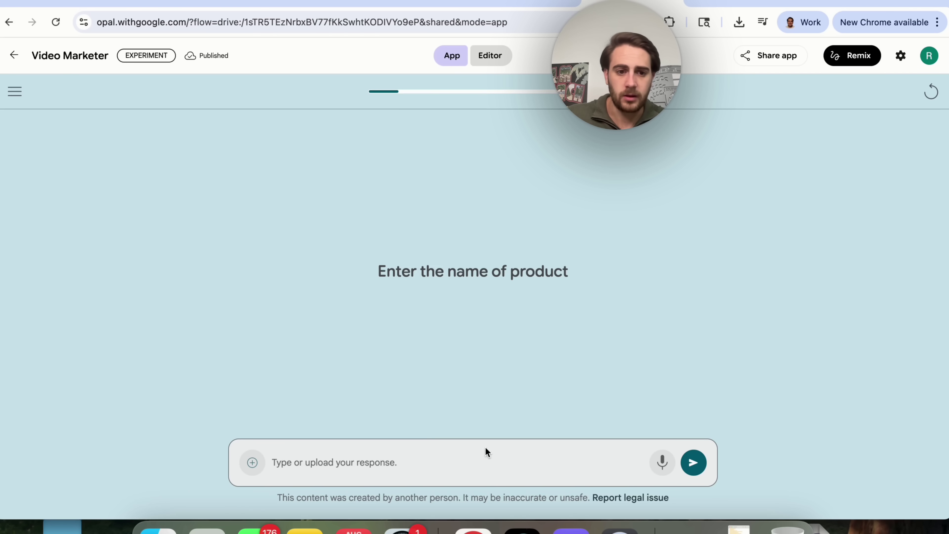
key(super+v)
key(BackSpace)
click(694, 464)
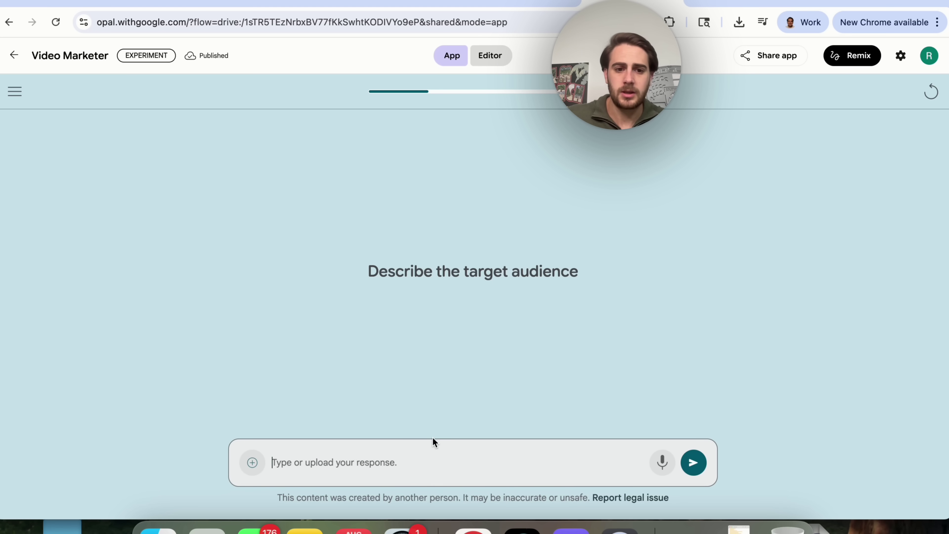
text(Kids that play baseball)
click(692, 468)
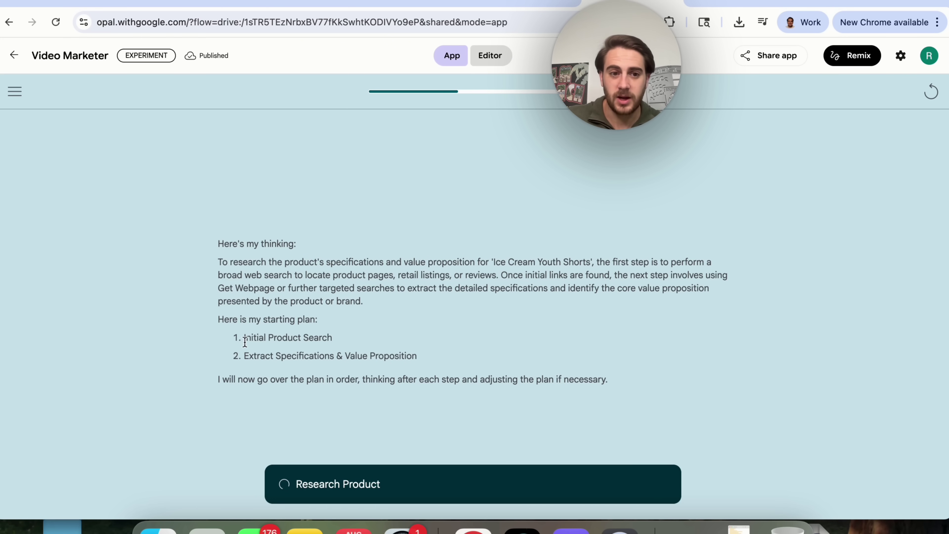
- Read the product research plan and the message displayed at the end of the video ad run
drag(233, 339, 383, 338)
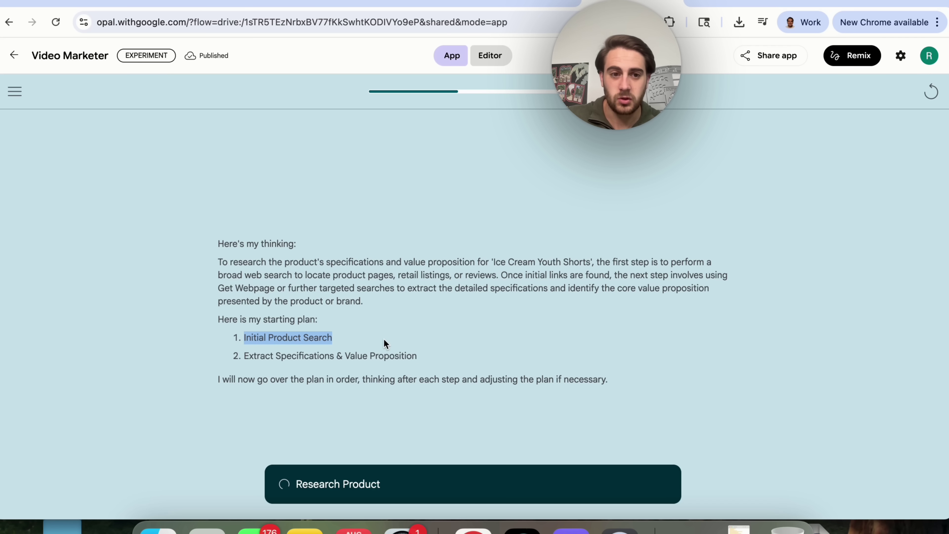
drag(238, 354, 379, 354)
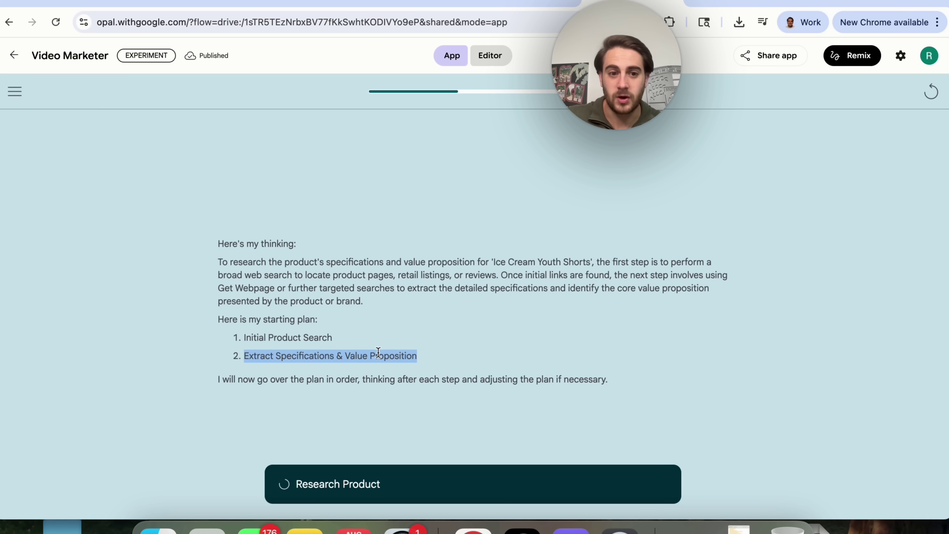
click(306, 358)
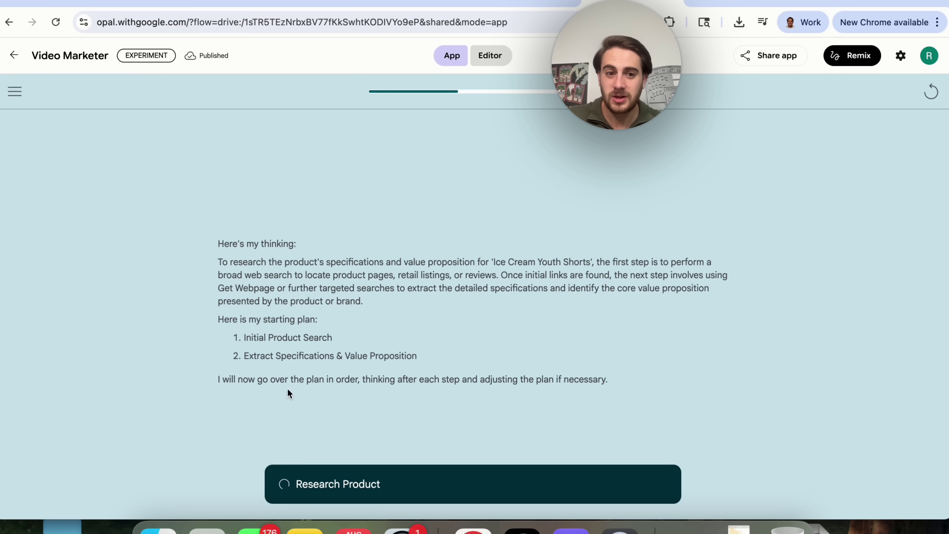
triple_click(236, 375)
key(super+a)
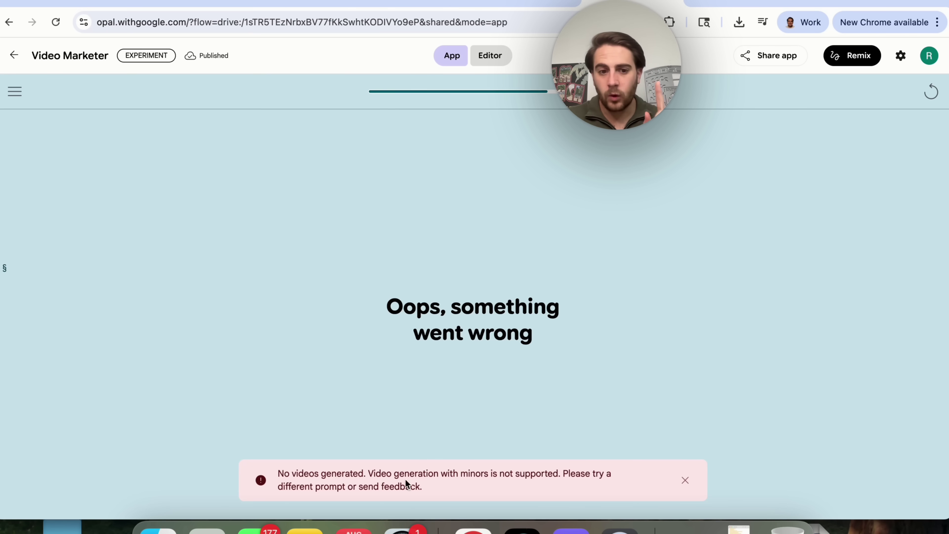
triple_click(304, 478)
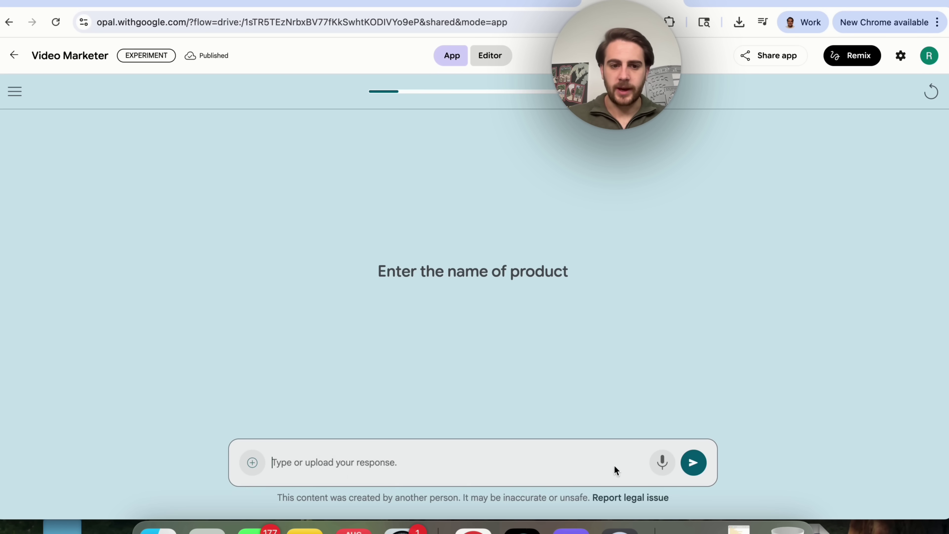
- Generate a video ad for "2018 Ferrari 488 spyder - white" targeting "Rich people that love cars" and look over the result
click(363, 451)
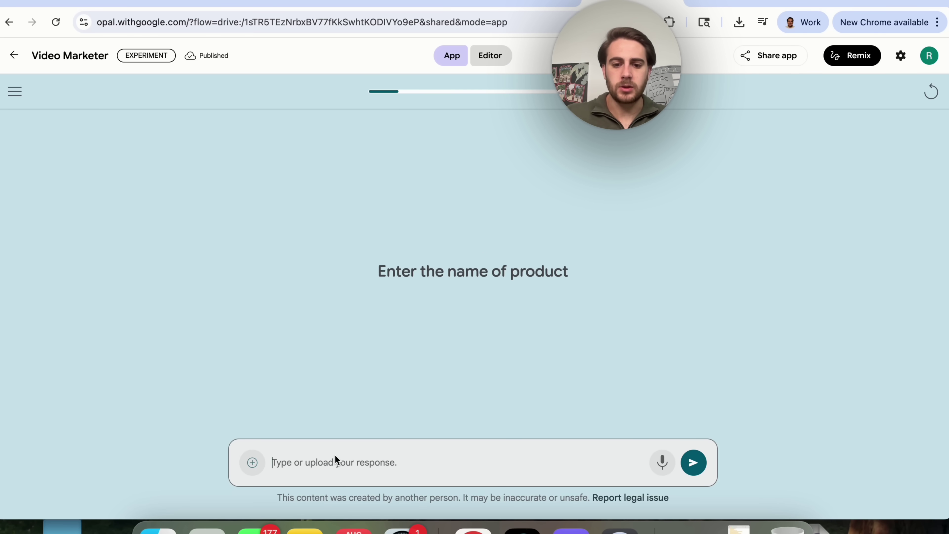
text(2018 Ferrari 488 spyder - white)
key(Return)
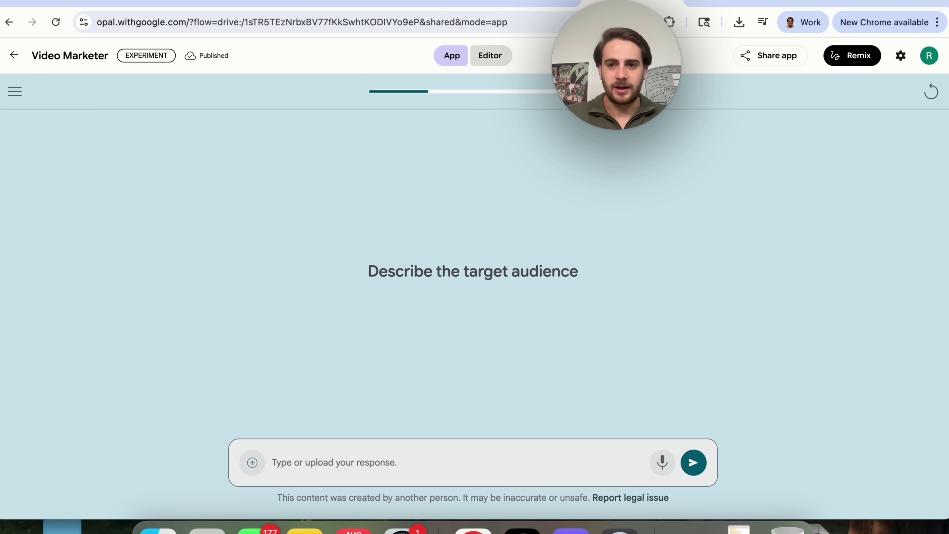
text(Rich people that )
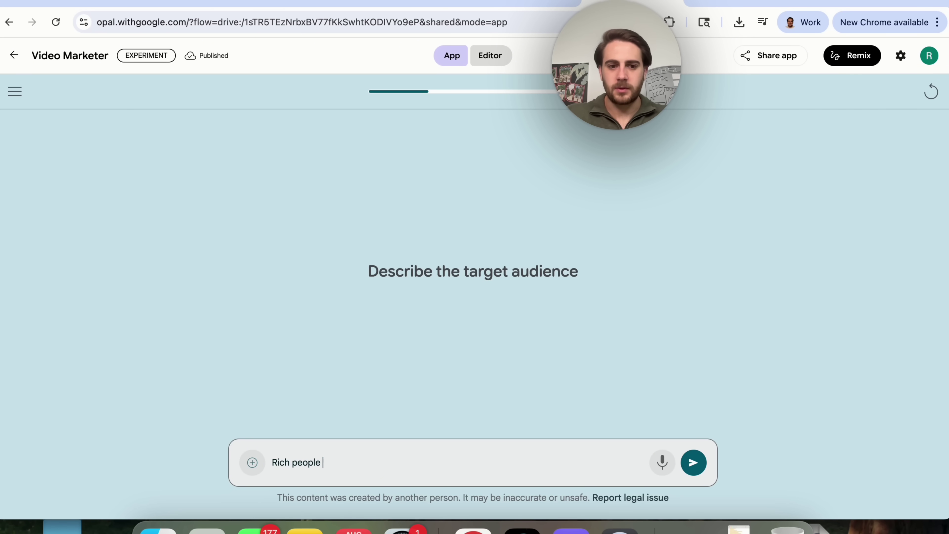
text(love cars)
key(Return)
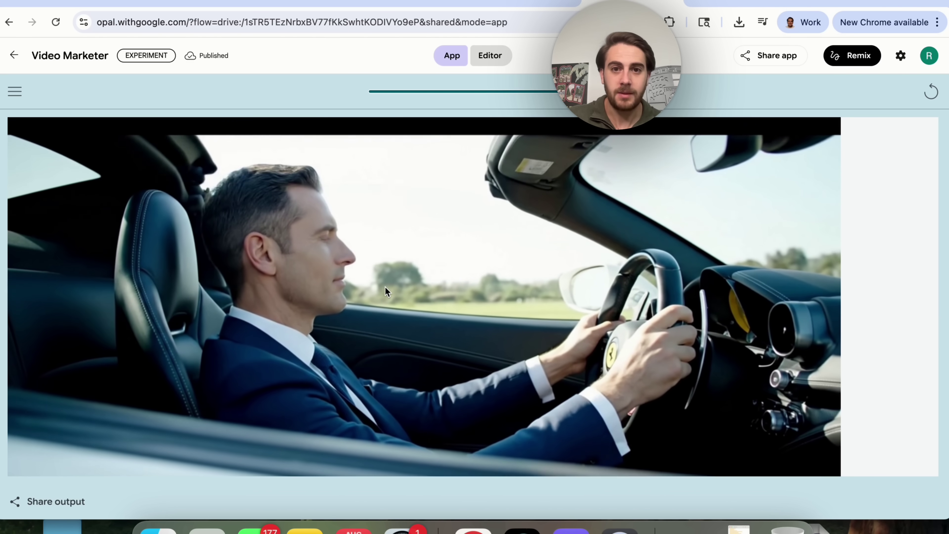
scroll(385, 287, down, 5)
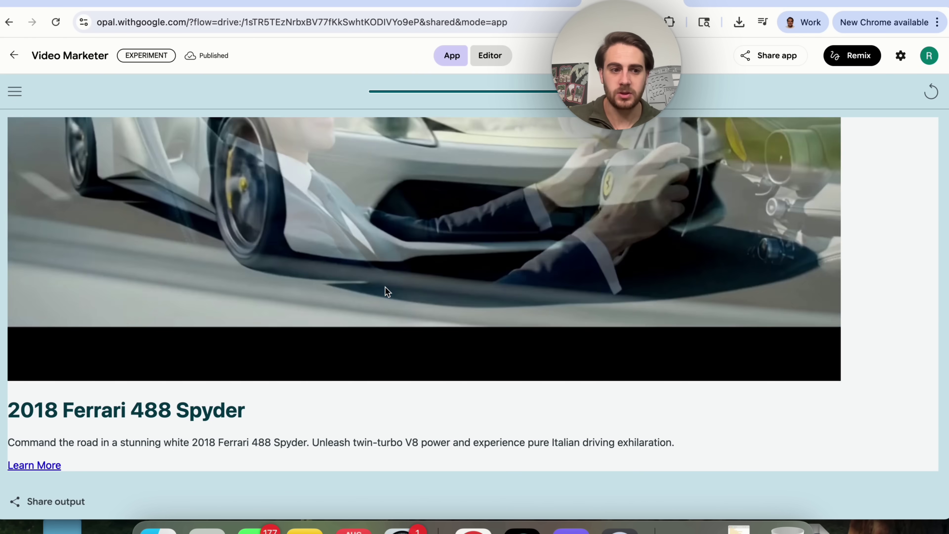
scroll(385, 288, up, 5)
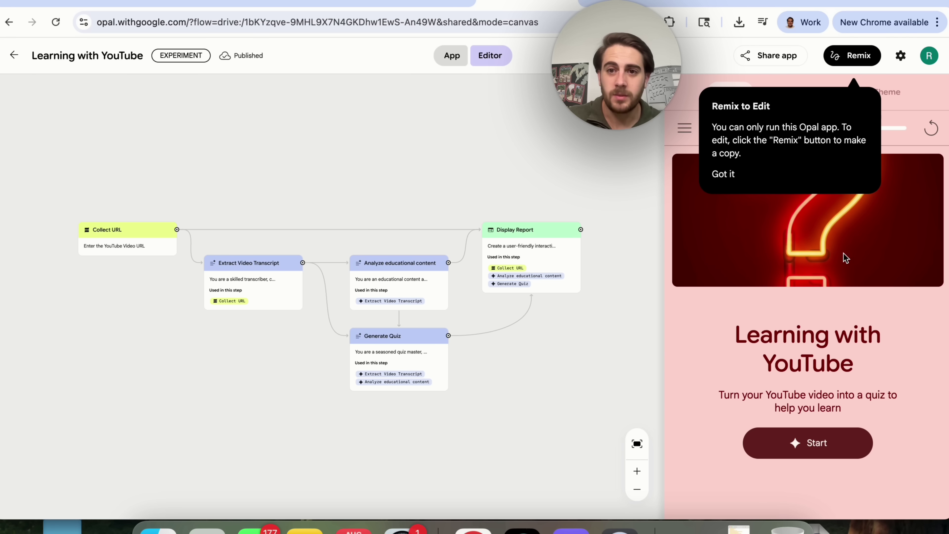
- Dismiss the remix notice, look over the Learning with YouTube workflow and start the app in its full app view
click(723, 175)
scroll(86, 268, up, 5)
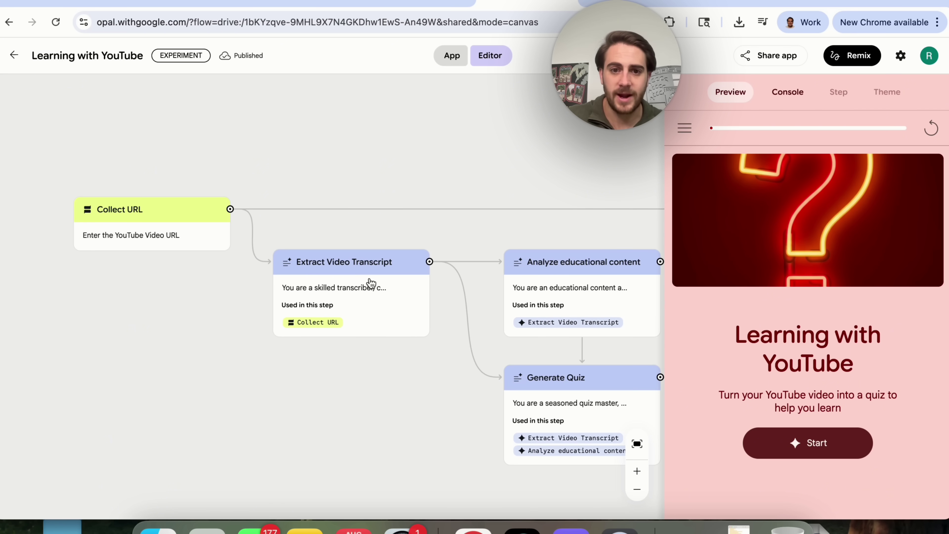
scroll(370, 283, right, 5)
scroll(370, 283, down, 3)
scroll(370, 283, down, 1)
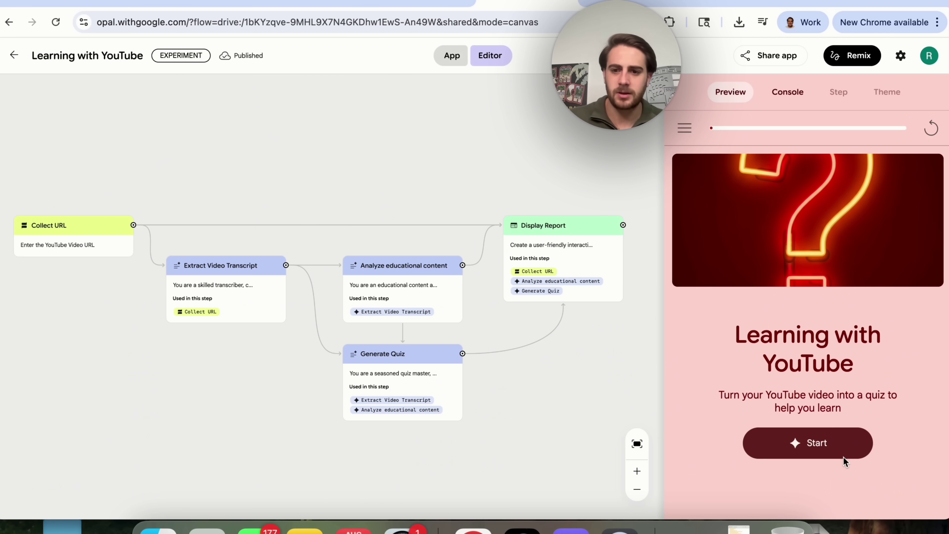
click(452, 55)
click(562, 347)
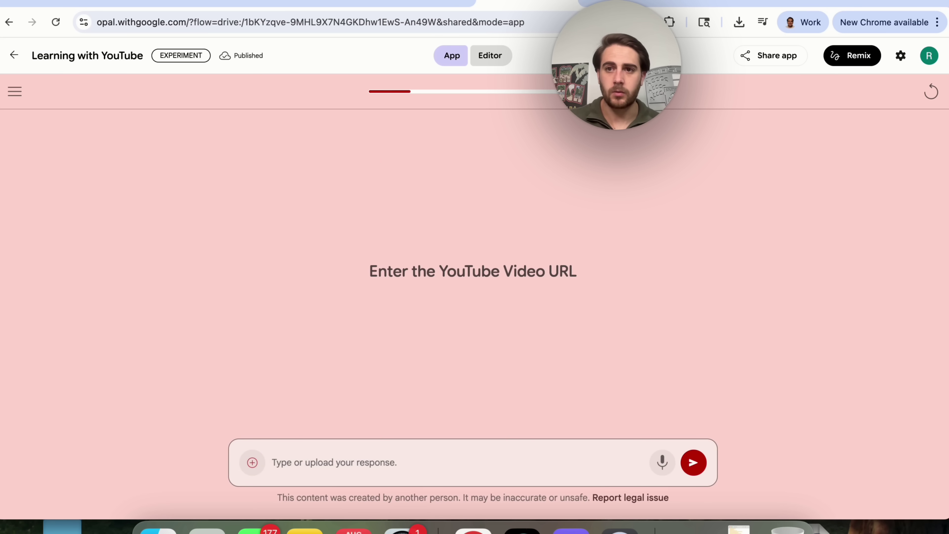
- Open YouTube in a new browser tab and search for "rob the ai guy"
click(908, 2)
text(you)
key(Return)
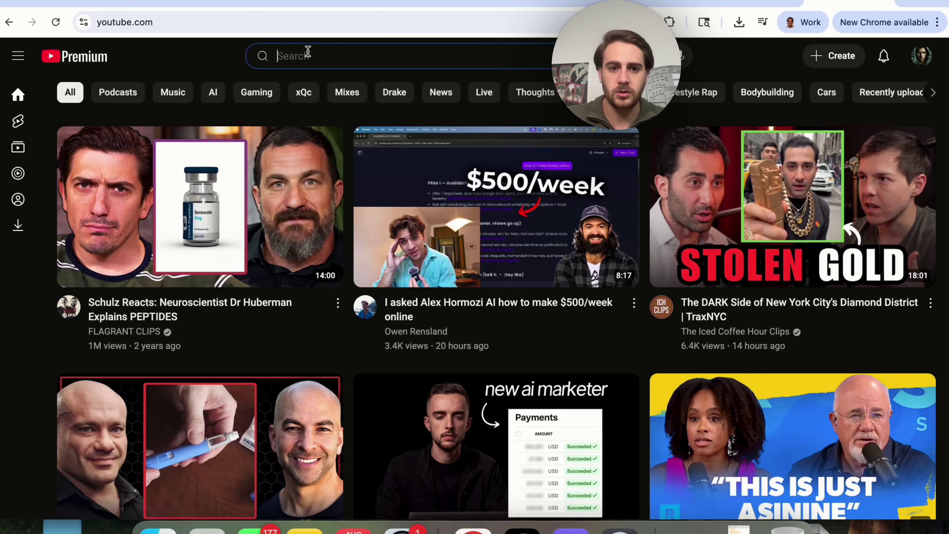
click(308, 51)
text(rob the ai guy)
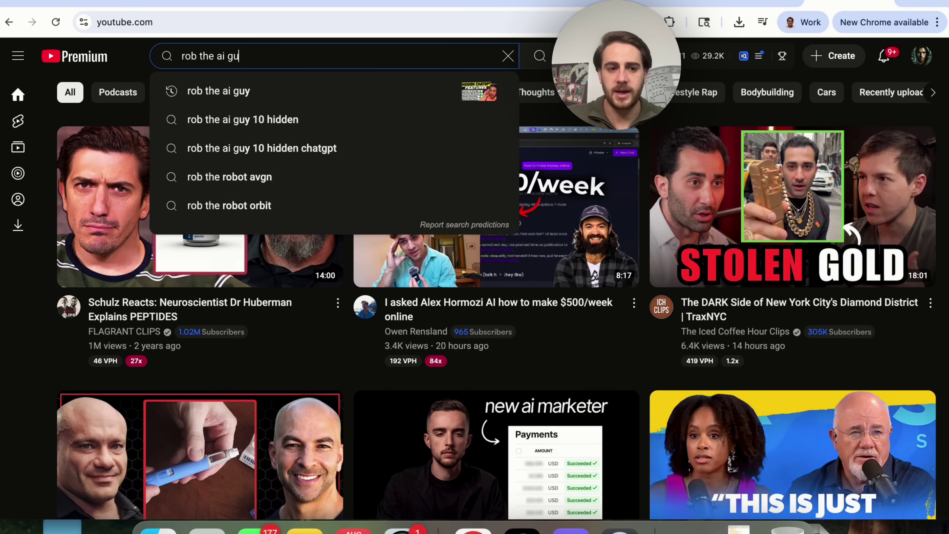
key(Return)
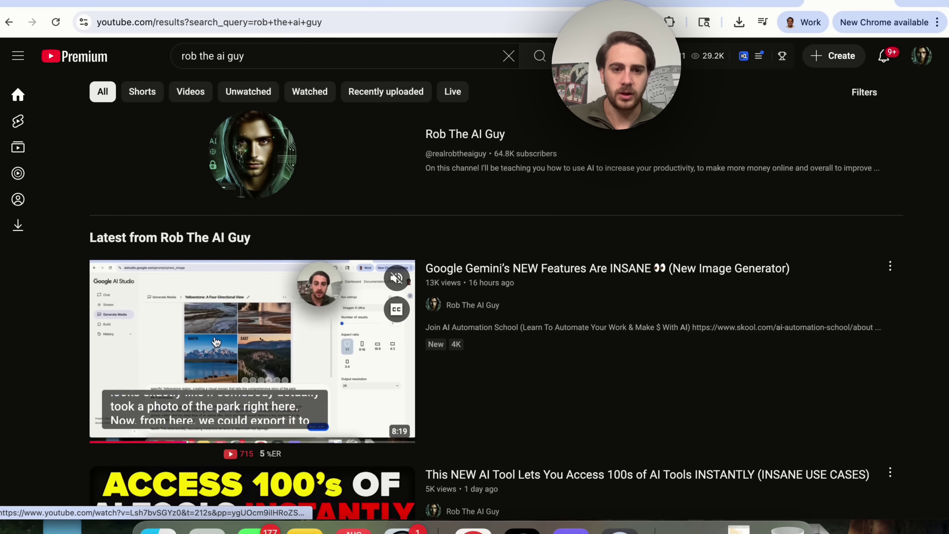
- Copy the link of the video "Google Gemini's NEW Features Are INSANE" and return to the Learning with YouTube app
right_click(197, 327)
click(254, 341)
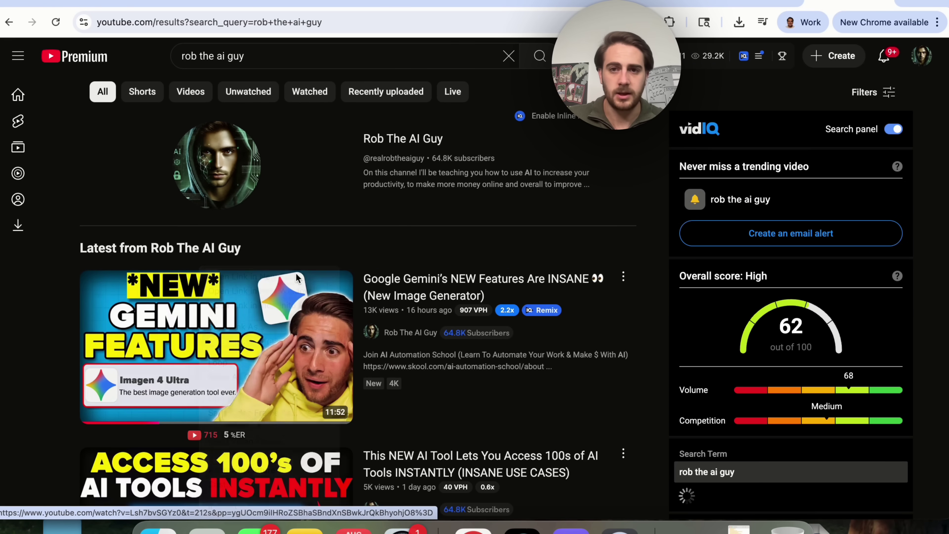
click(547, 2)
click(474, 3)
- Paste the copied video link as the YouTube Video URL, remove everything after the video ID "Lsh7bvSGYz0" and submit it
click(394, 445)
key(super+v)
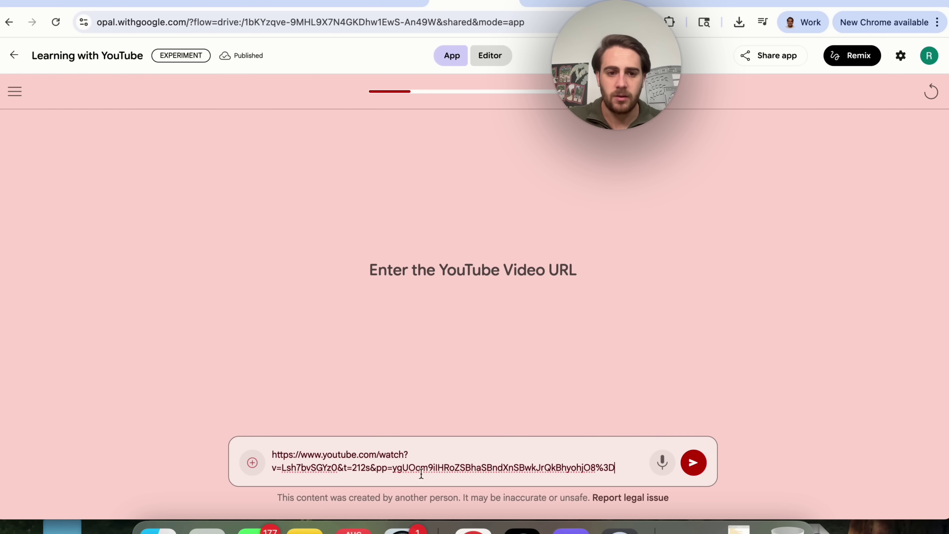
shift+click(338, 467)
key(BackSpace)
click(687, 448)
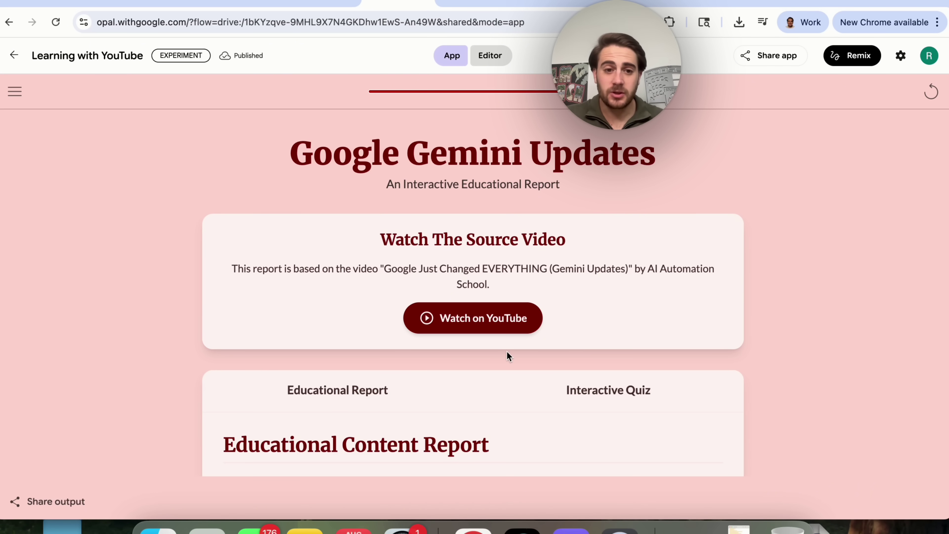
- Read through the generated educational report on the Gemini updates, then open the interactive quiz and view its first question
scroll(499, 319, down, 2)
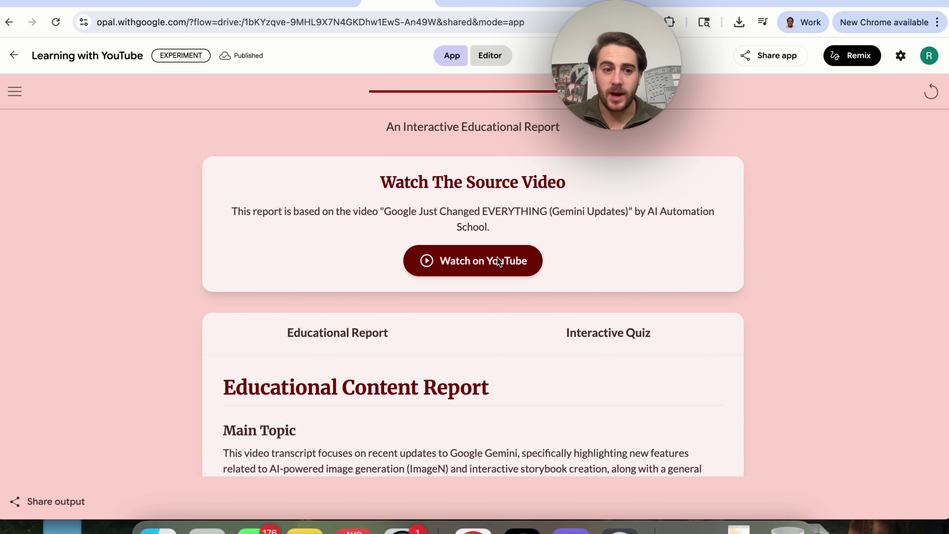
scroll(495, 260, down, 5)
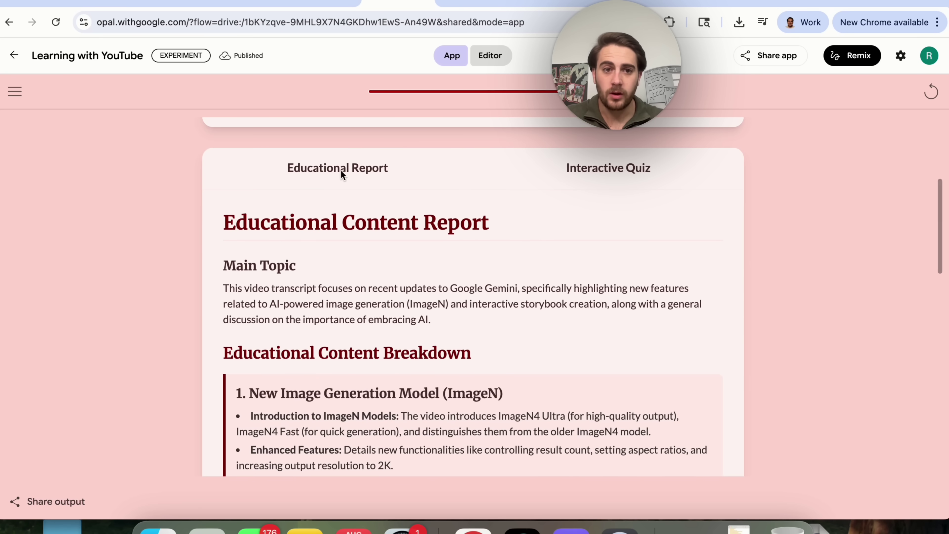
scroll(376, 298, down, 15)
scroll(376, 296, down, 4)
scroll(375, 293, up, 20)
scroll(375, 294, up, 3)
click(598, 188)
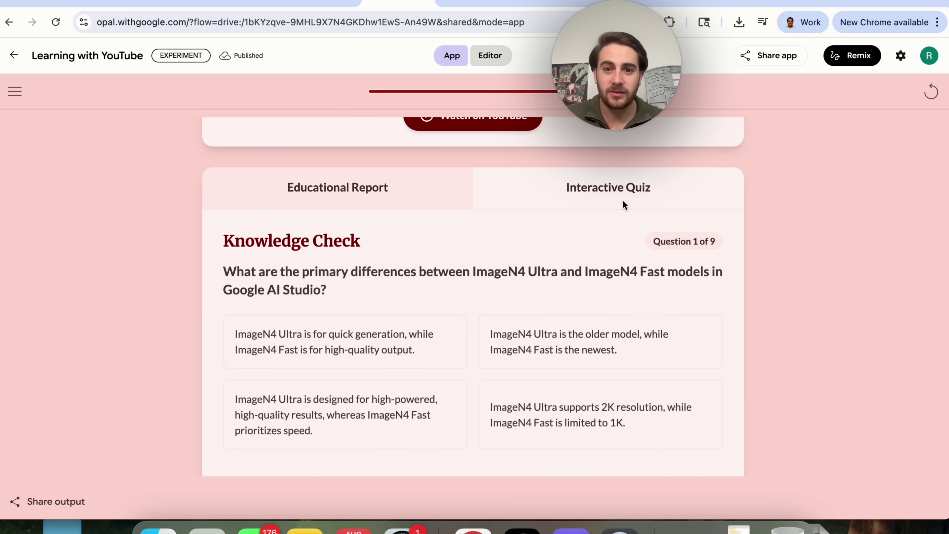
scroll(572, 281, down, 1)
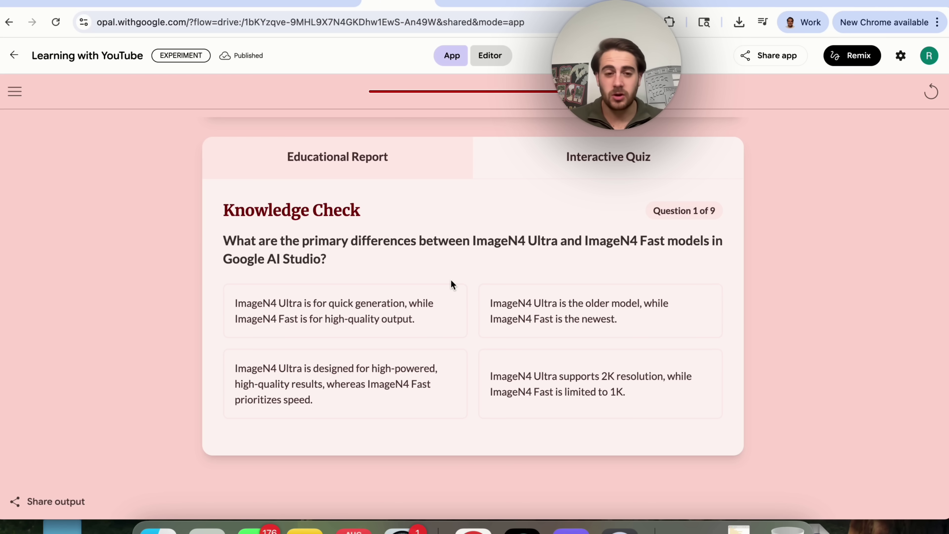
- Return to the Opal home page and look over the gallery apps and the list of own Opal apps
key(super+bracketleft)
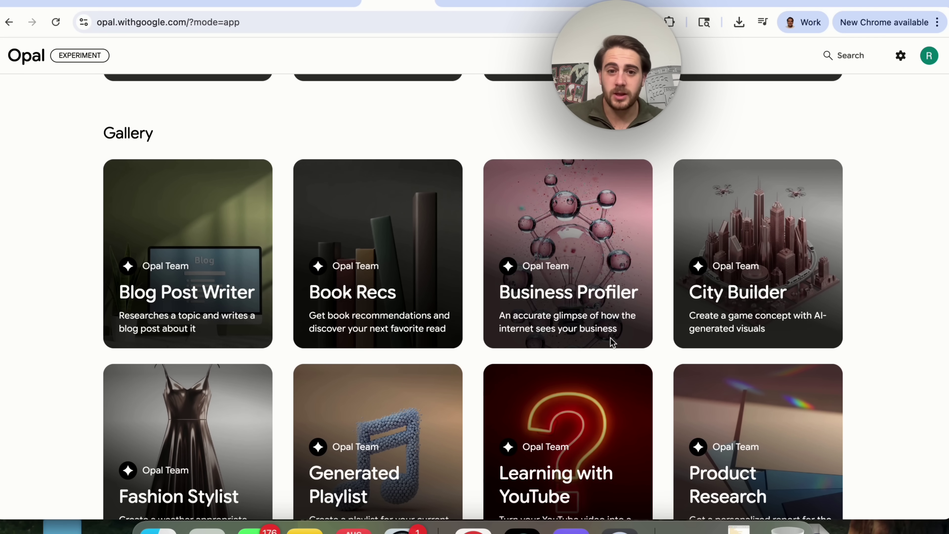
scroll(584, 261, down, 2)
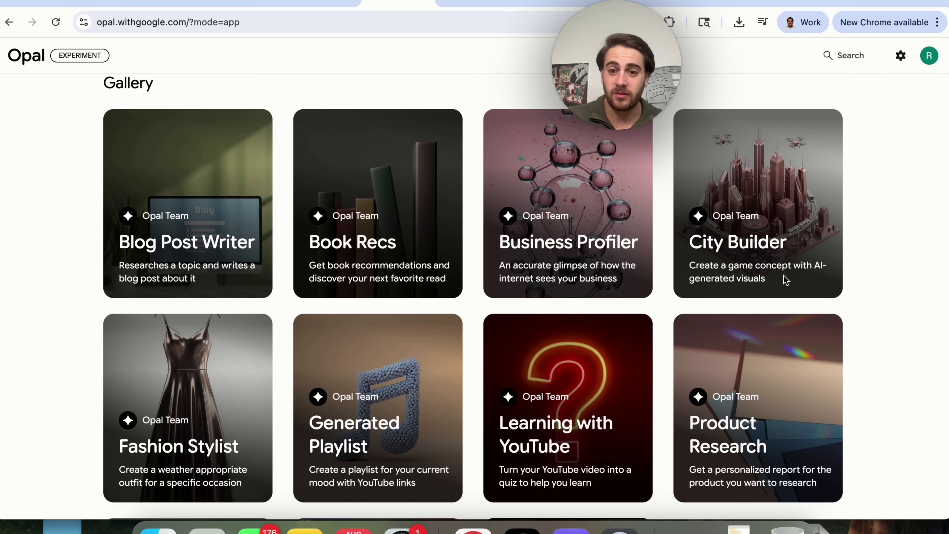
scroll(785, 279, down, 2)
scroll(763, 301, down, 5)
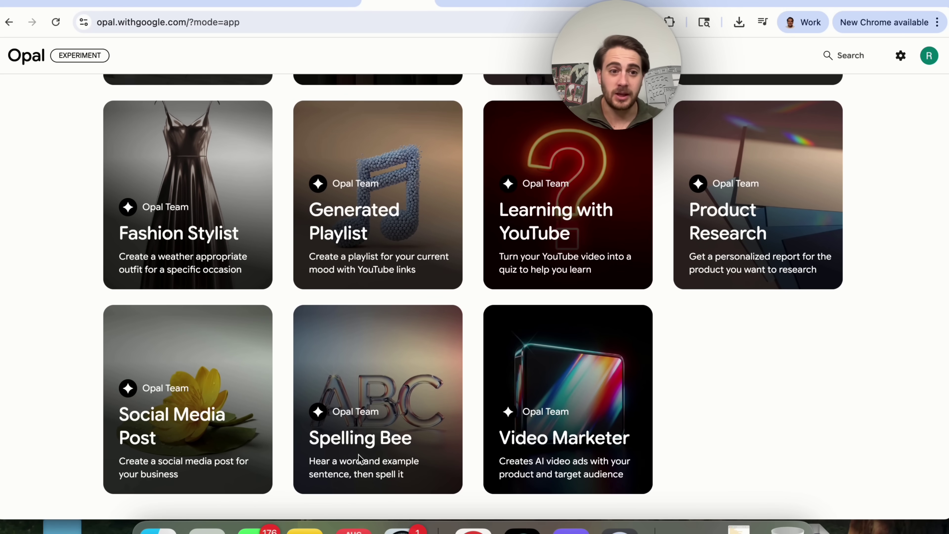
scroll(328, 422, up, 2)
scroll(259, 336, up, 1)
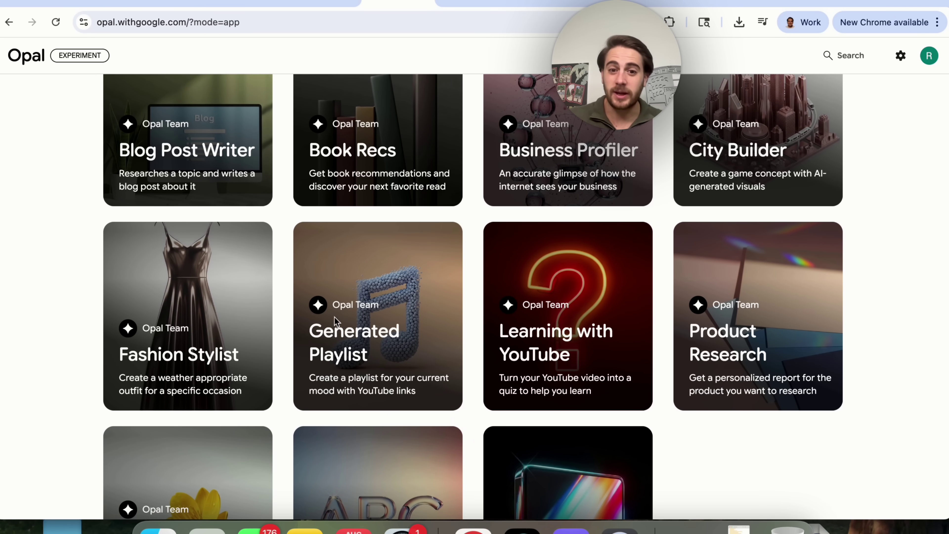
scroll(333, 322, up, 3)
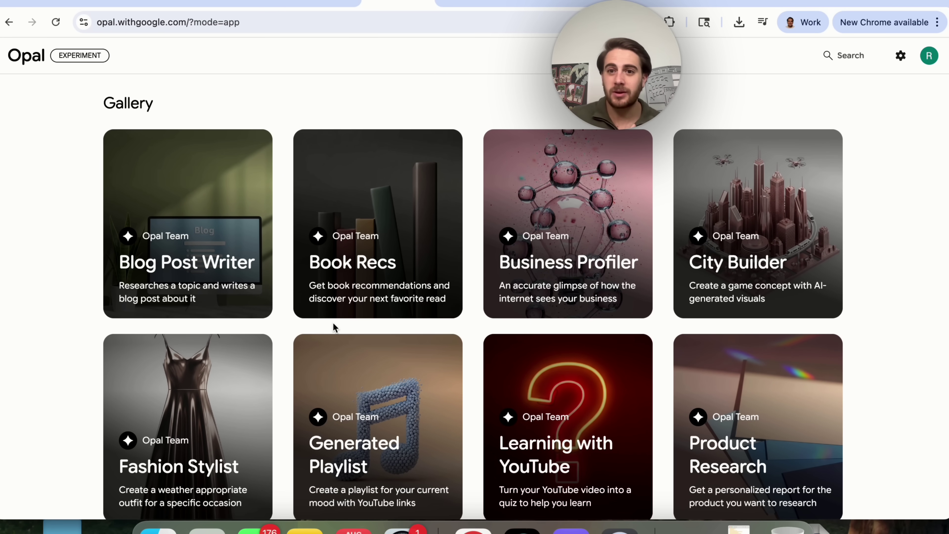
scroll(334, 323, up, 10)
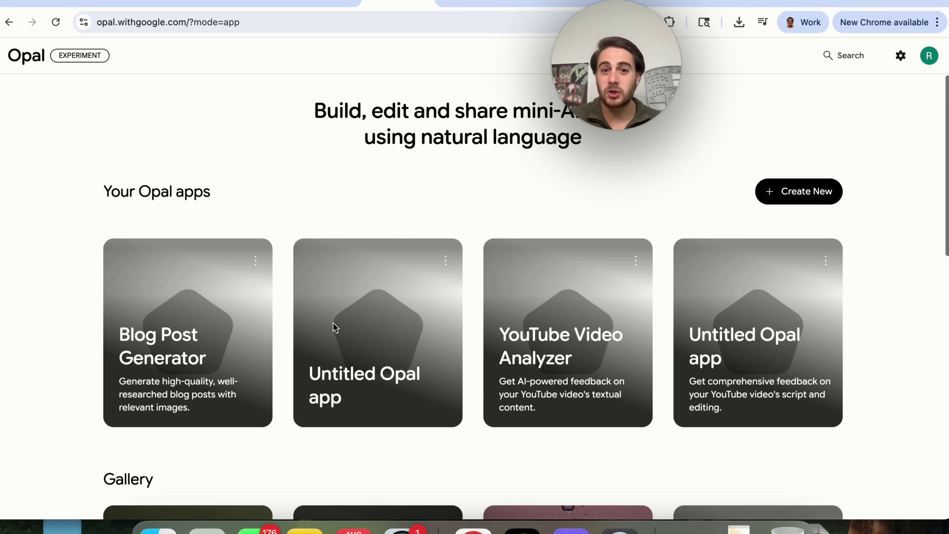